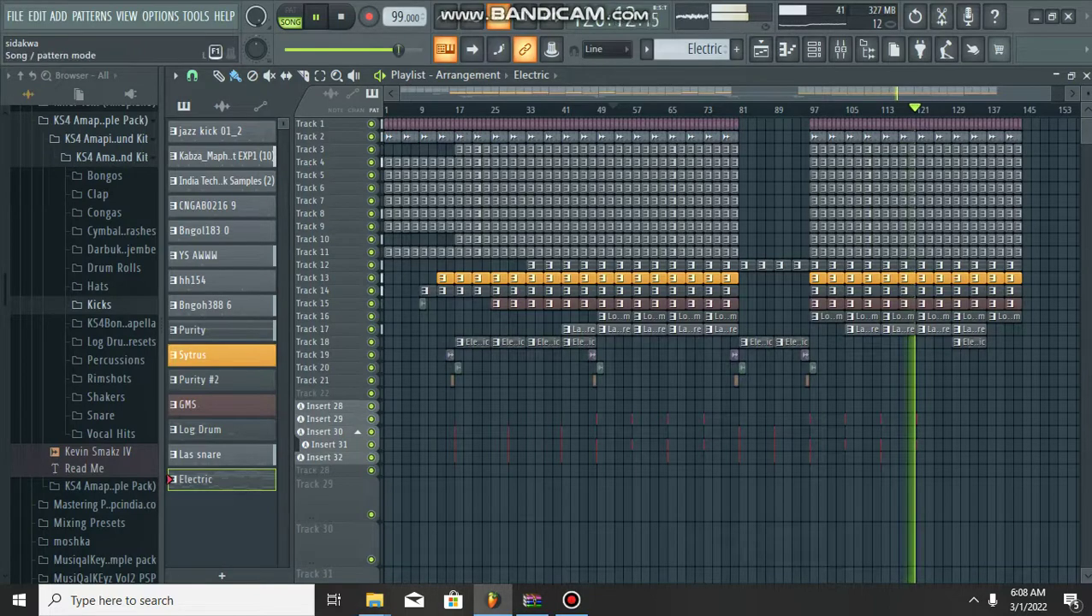
- Switch playback to pattern mode and show the jazz kick 01_2 pattern's steps in the channel rack
left_click(290, 10)
left_click(210, 131)
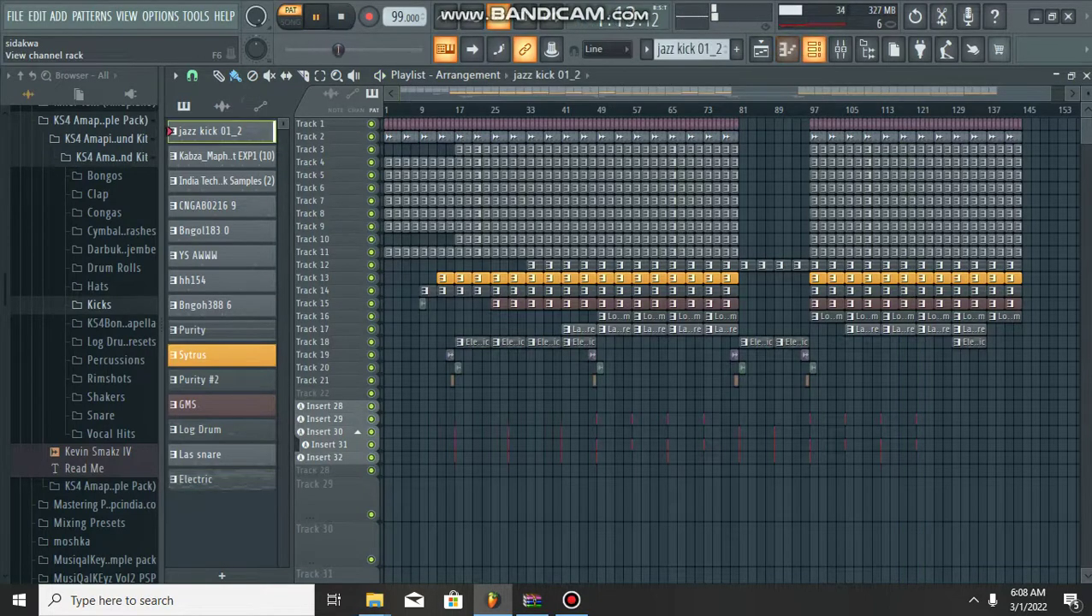
left_click(813, 48)
scroll(547, 368, "up", 3)
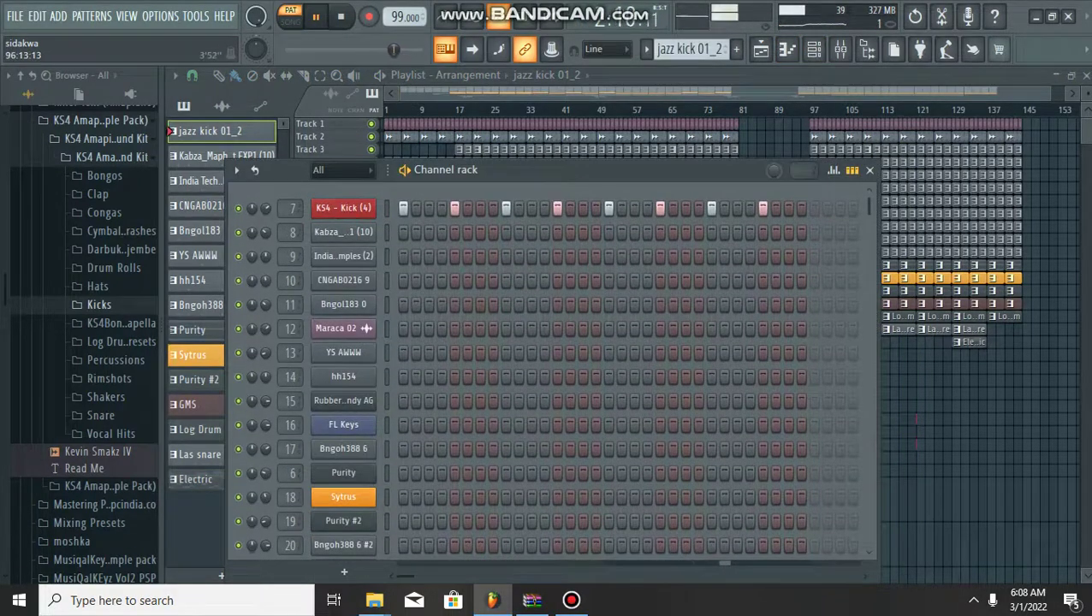
- Play the Kabza_Maphorisa Drumkit EXP1 (10) and India Tech 1 - Dholak Samples (2) patterns and inspect their channel rack steps
left_click(171, 156)
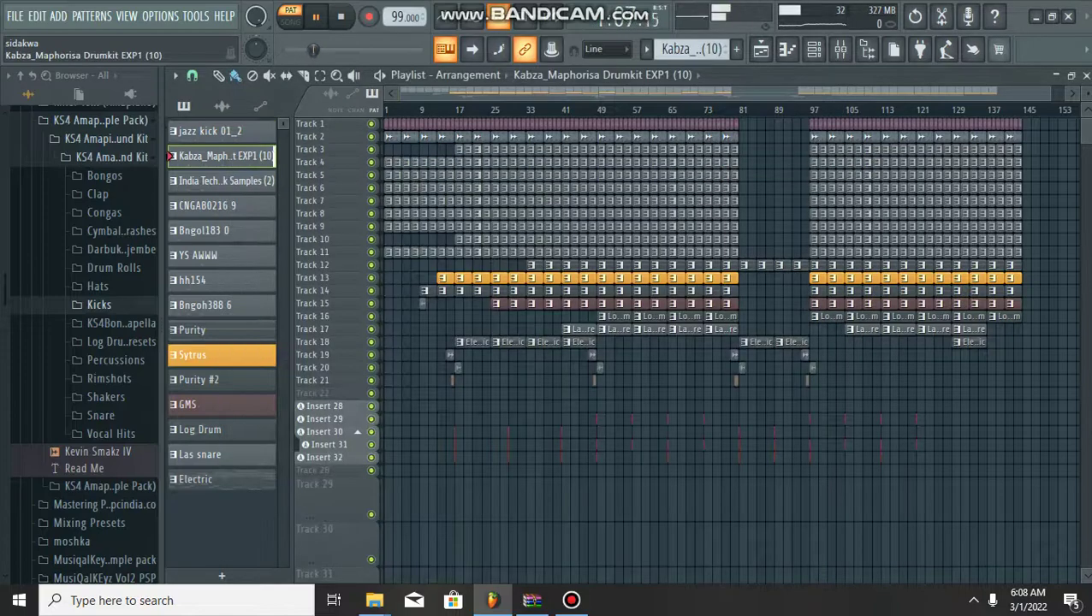
left_click(813, 48)
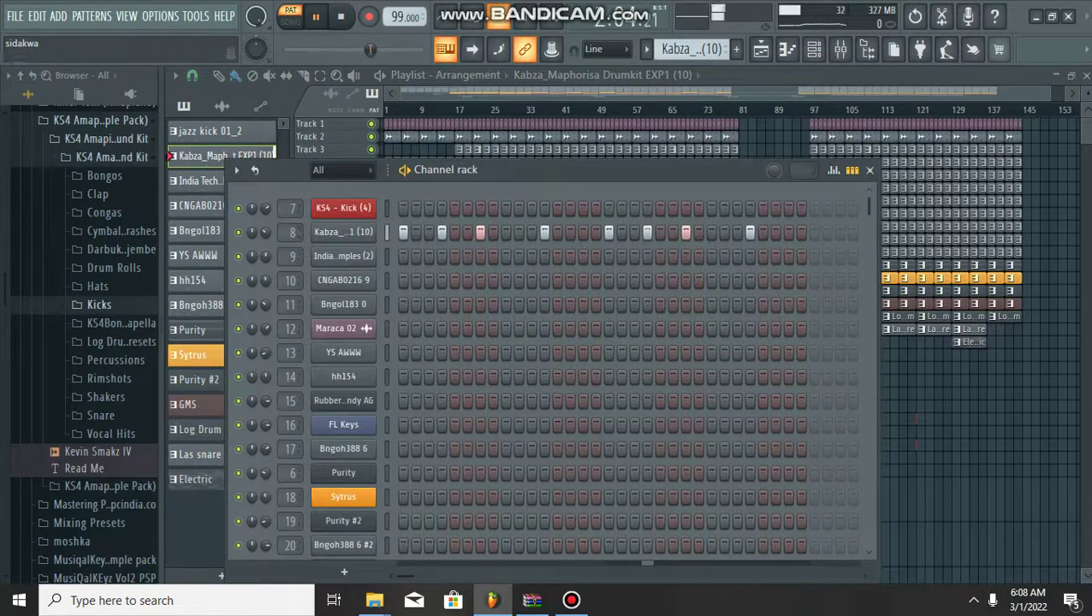
left_click(188, 181)
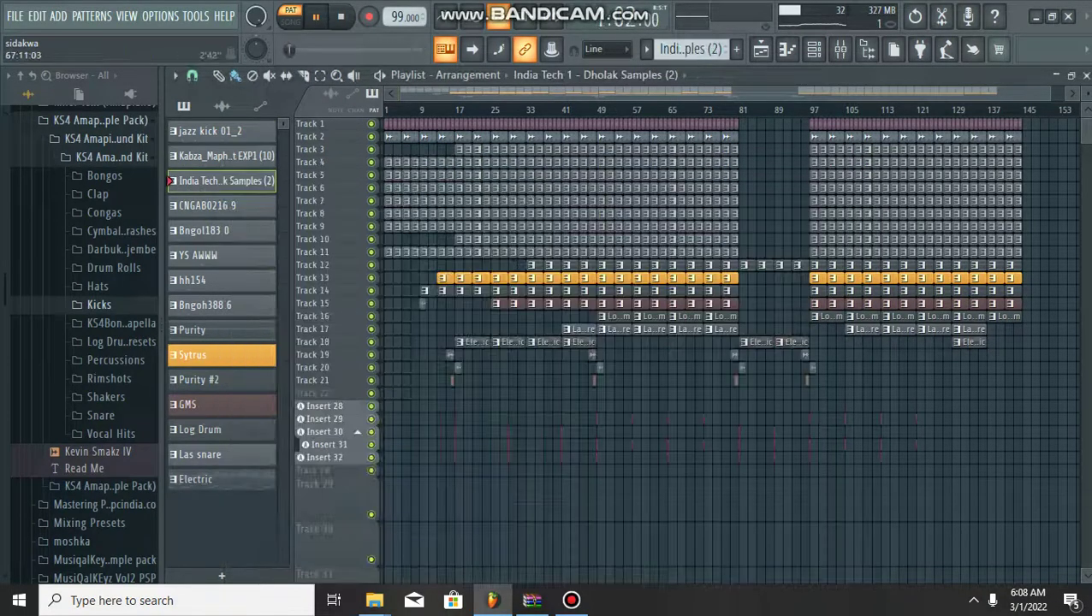
left_click(813, 49)
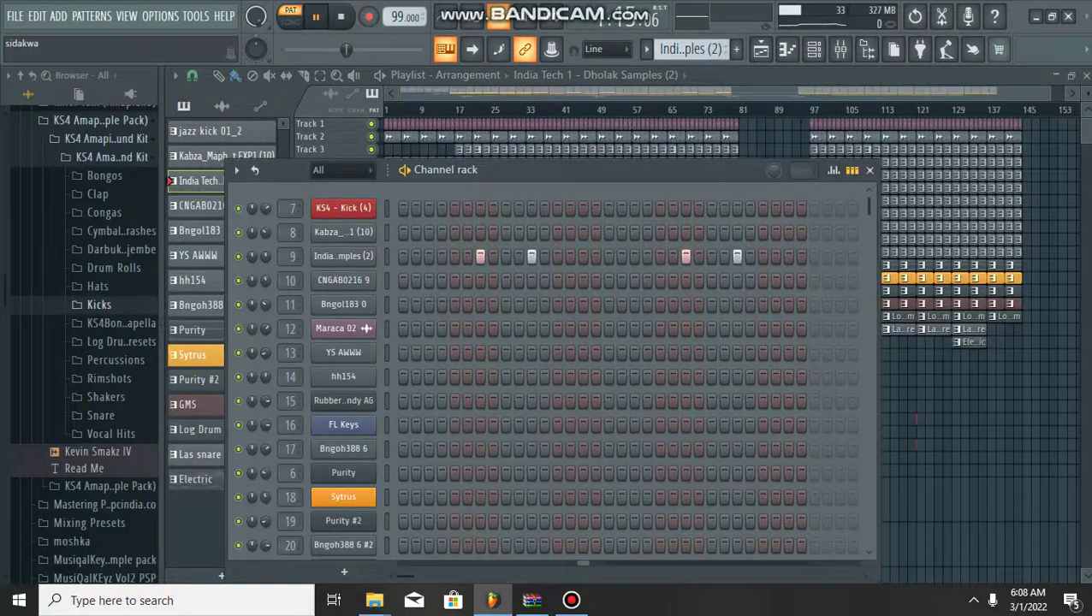
- Play the CNGAB0216 9 and Bngol183 0 patterns and inspect their steps in the channel rack
left_click(171, 205)
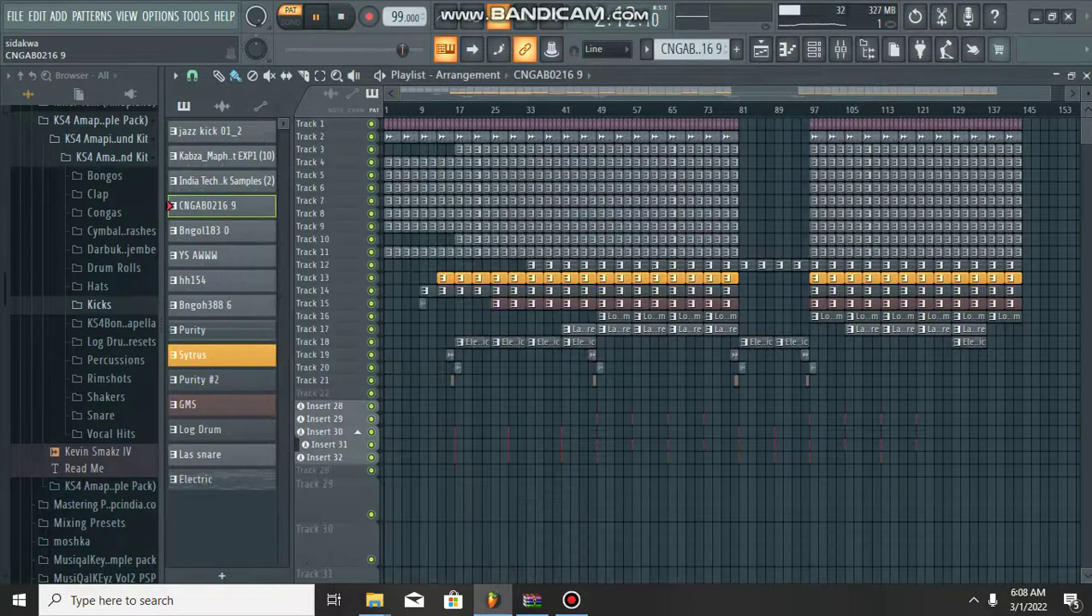
left_click(813, 49)
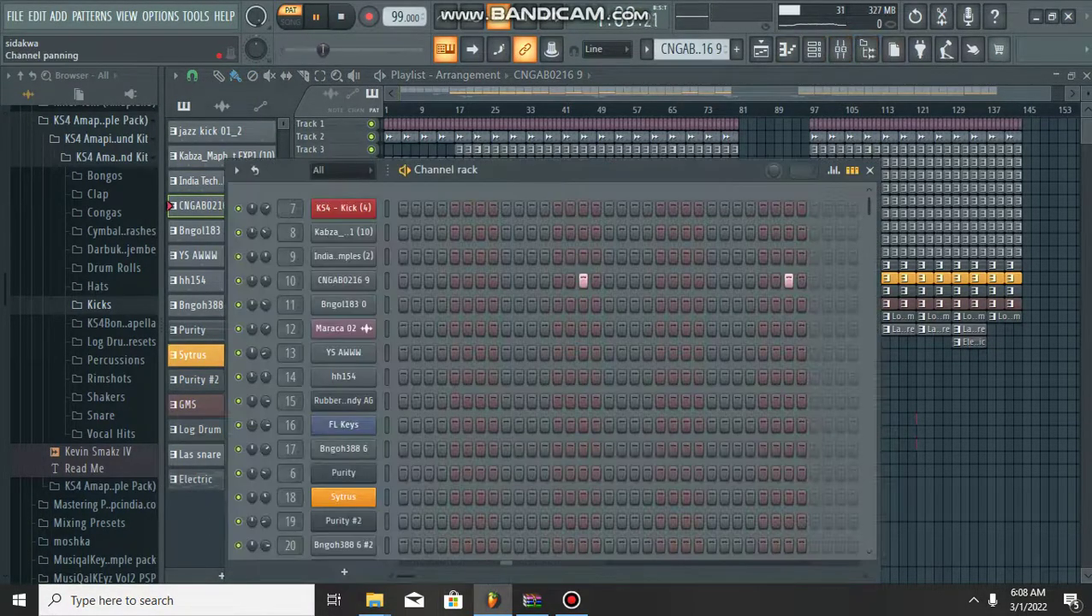
left_click(196, 230)
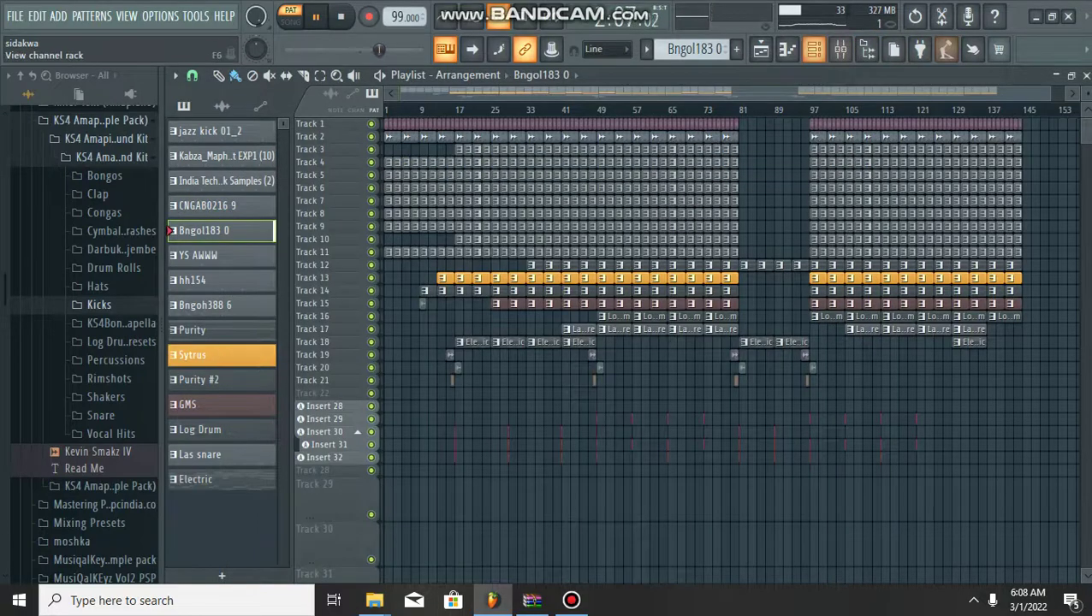
left_click(813, 49)
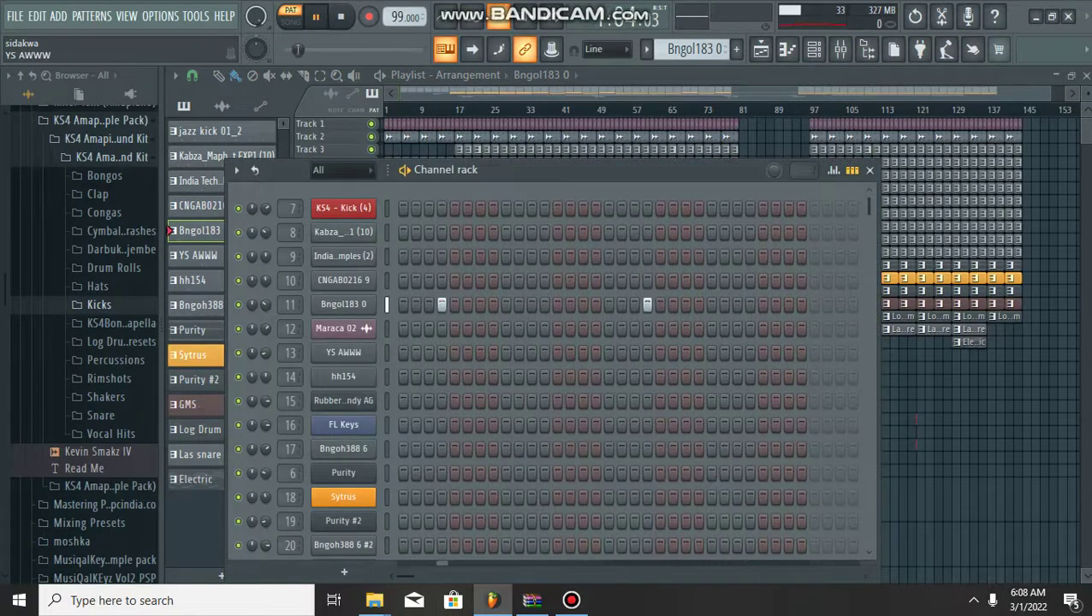
- Play the YS AWWW, hh154 and Bngoh388 6 patterns and inspect each one's steps in the channel rack
left_click(171, 255)
key("F6")
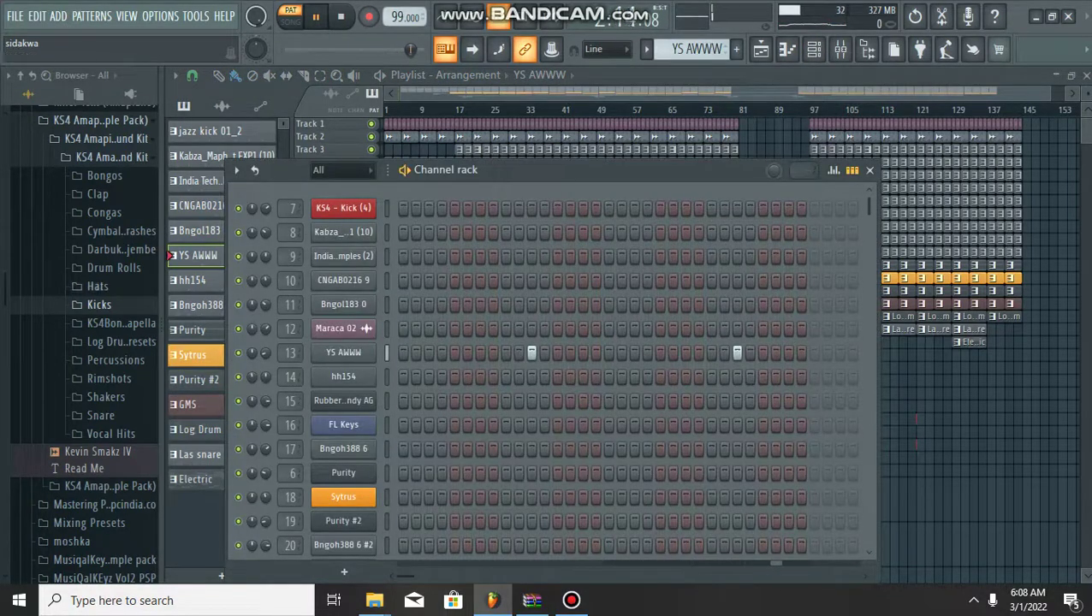
left_click(171, 280)
key("F6")
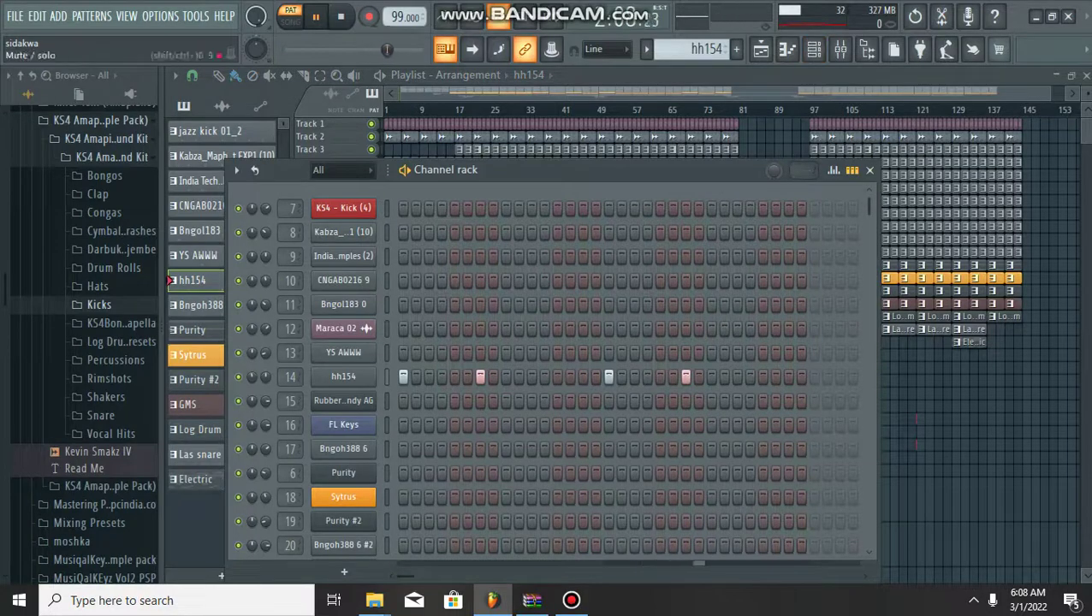
left_click(171, 305)
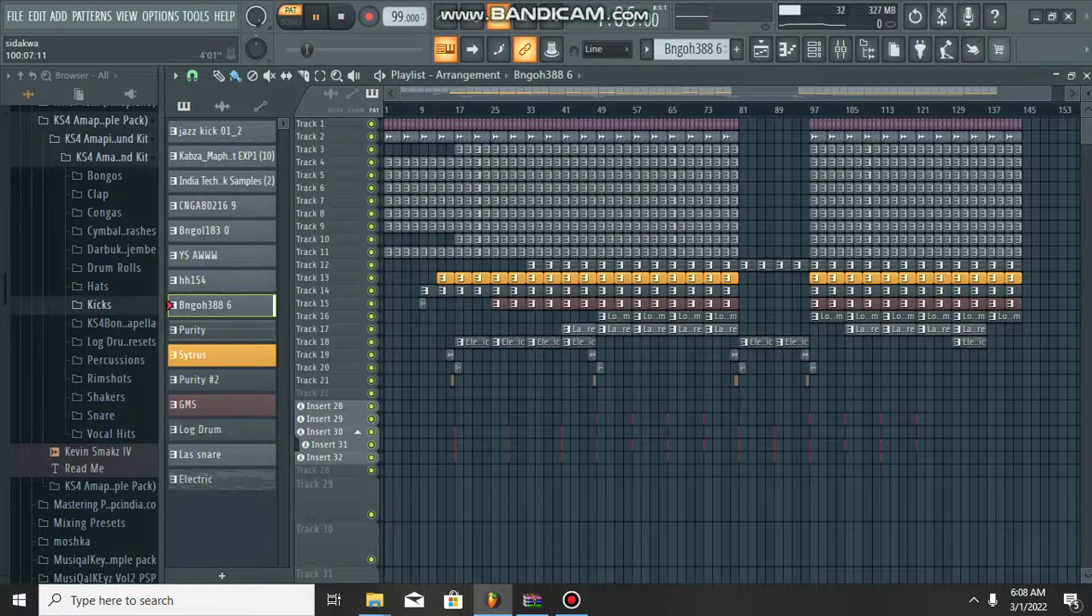
key("F6")
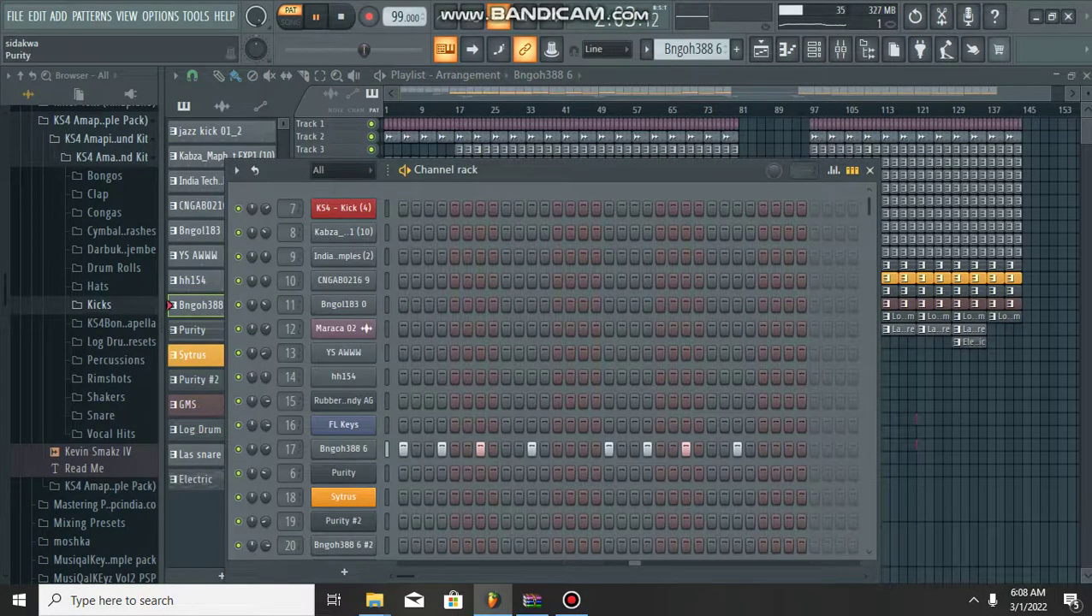
- Play the Purity pattern and examine its sustained notes in the piano roll
left_click(171, 330)
key("F6")
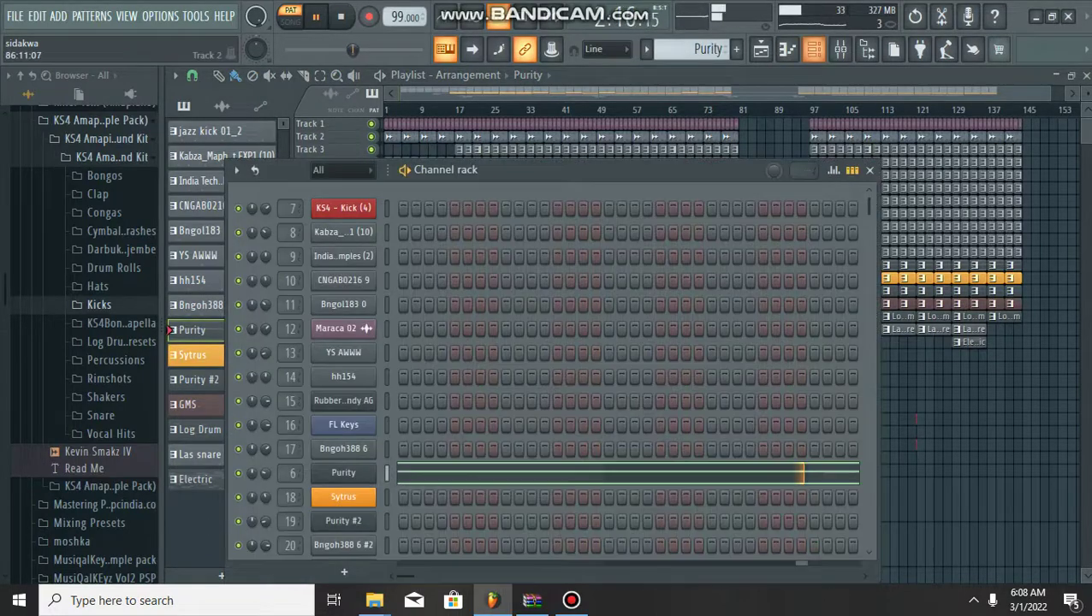
key("F7")
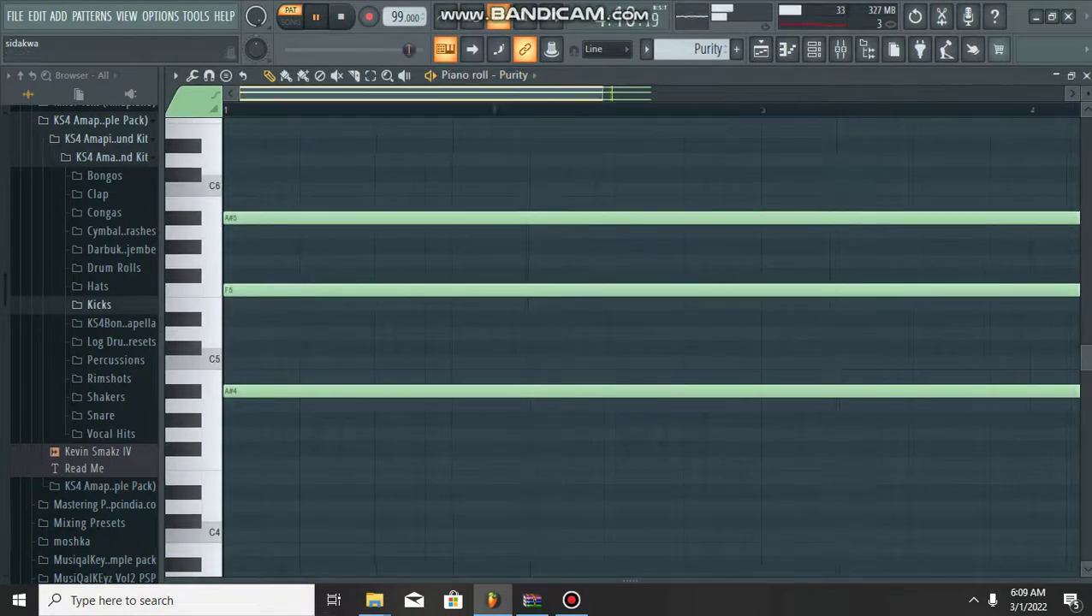
left_click(1086, 75)
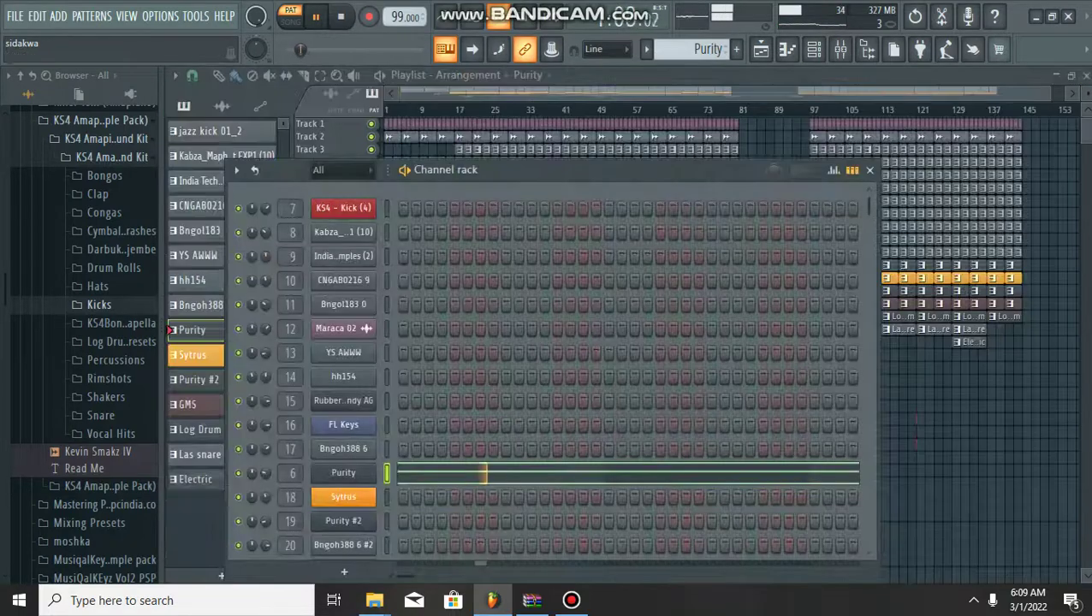
key("F6")
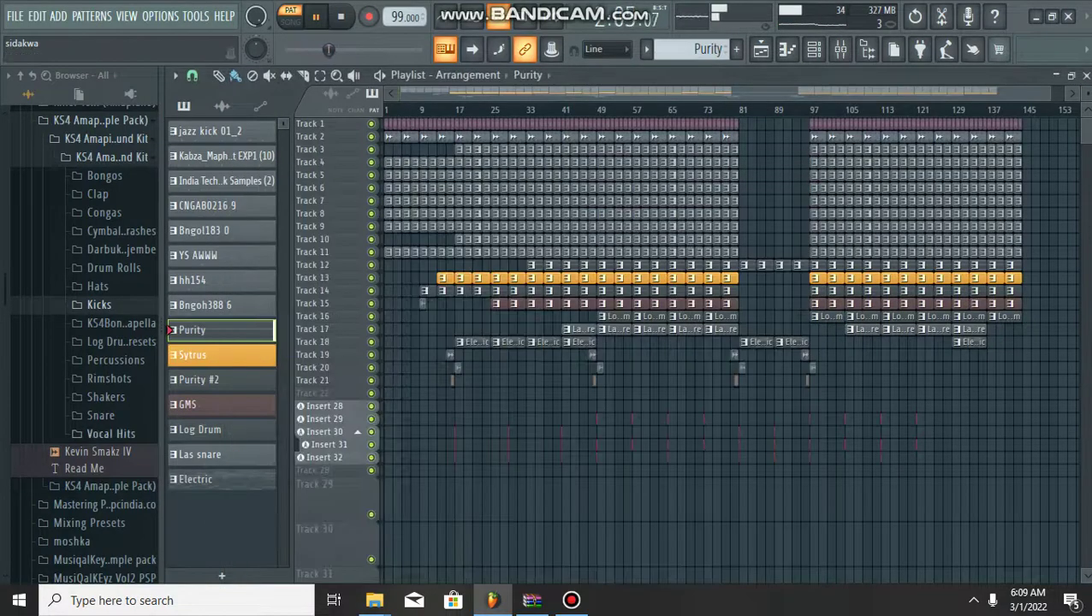
- Play the Sytrus pattern and examine its notes in the piano roll
left_click(171, 354)
key("F6")
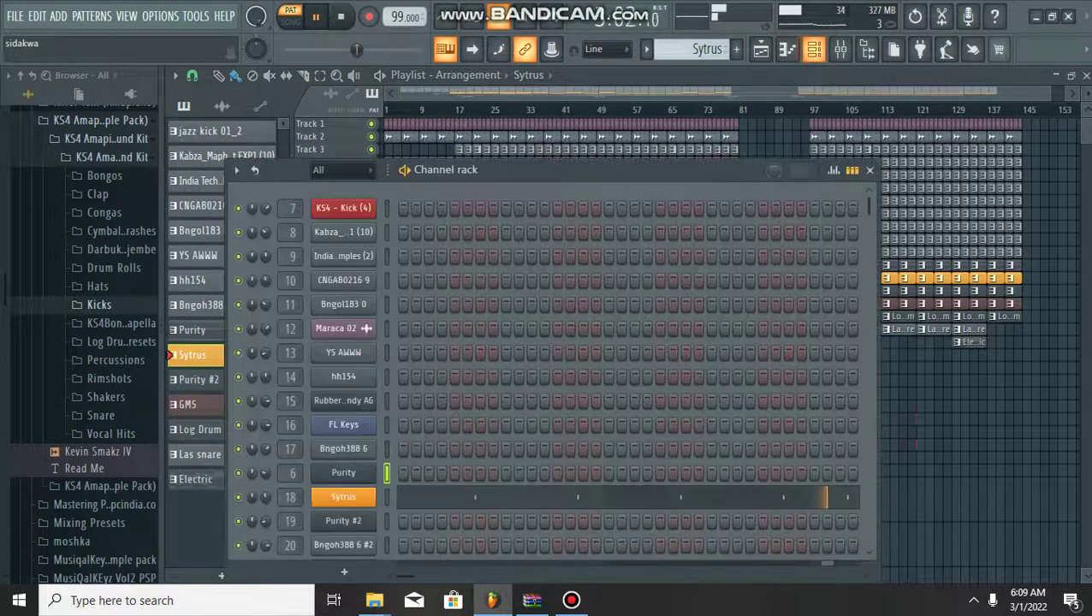
key("F7")
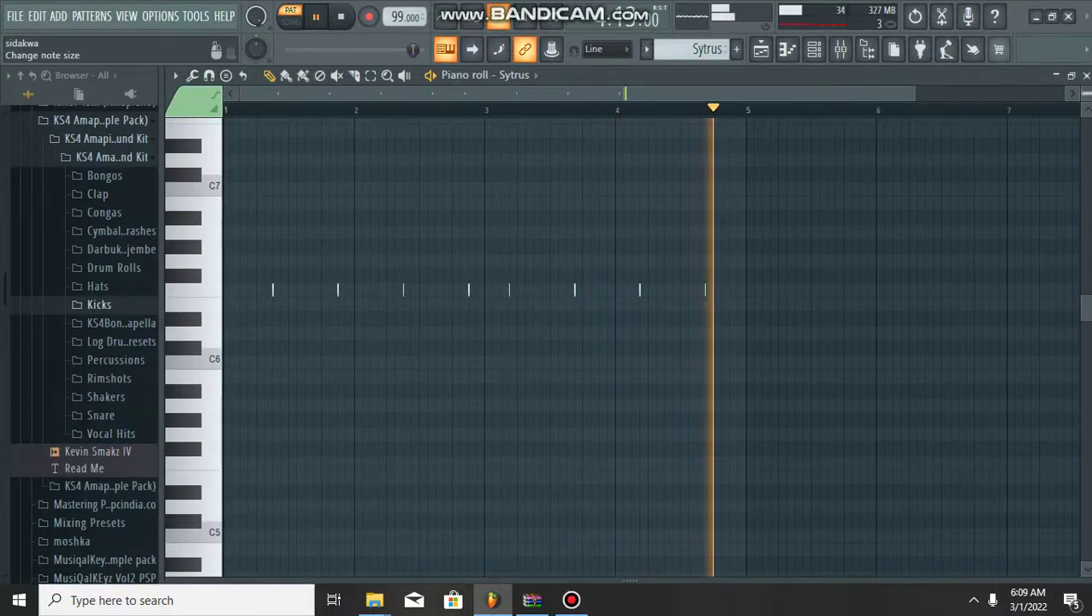
left_click(1087, 76)
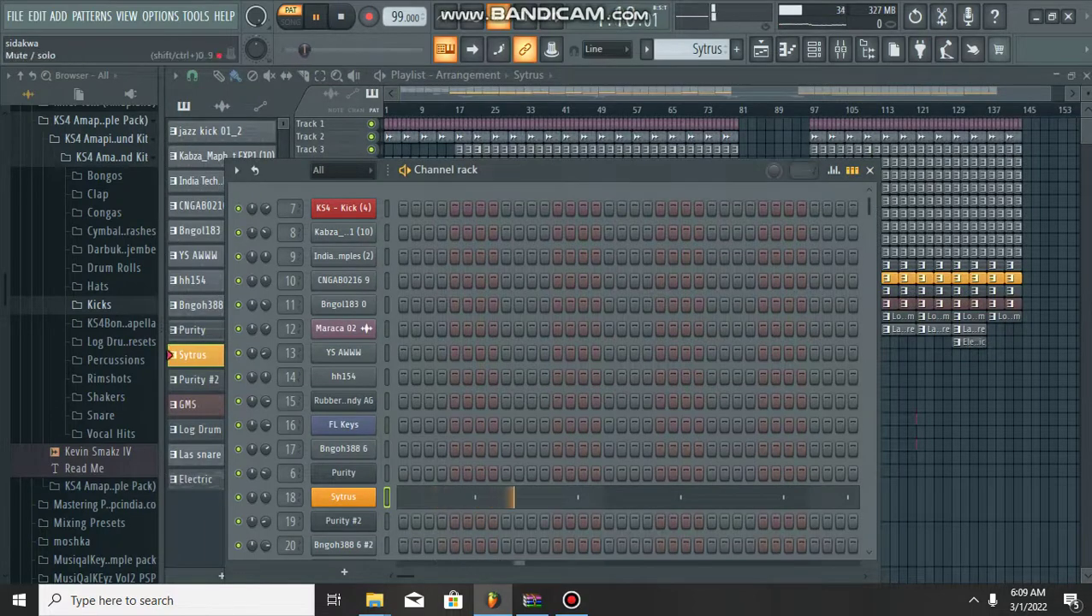
key("F6")
- Play the Purity #2 pattern and examine its melody notes in the piano roll
left_click(171, 380)
key("F6")
key("F7")
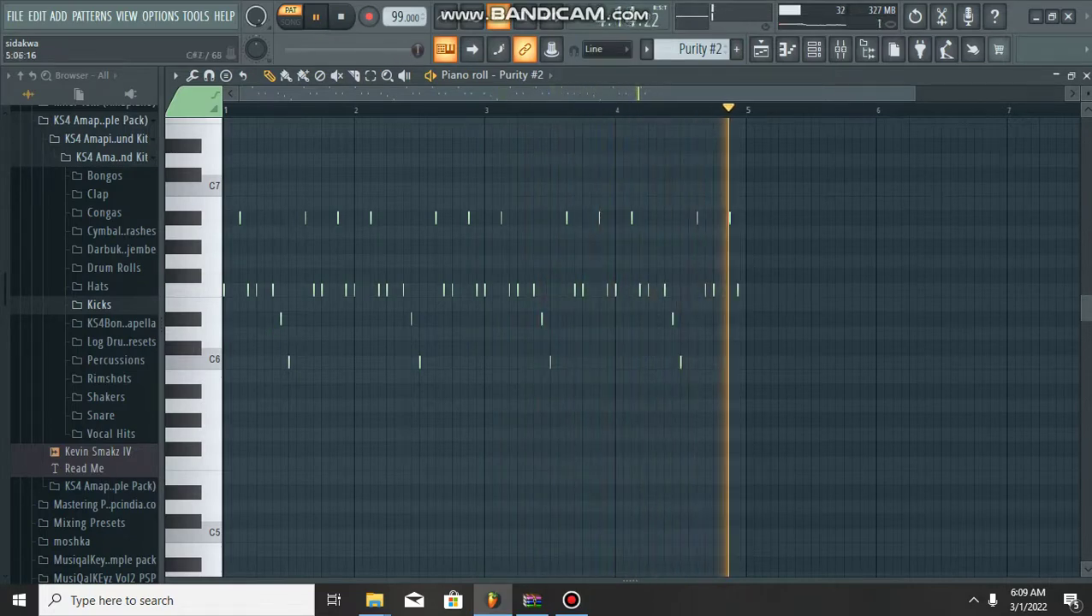
key("F7")
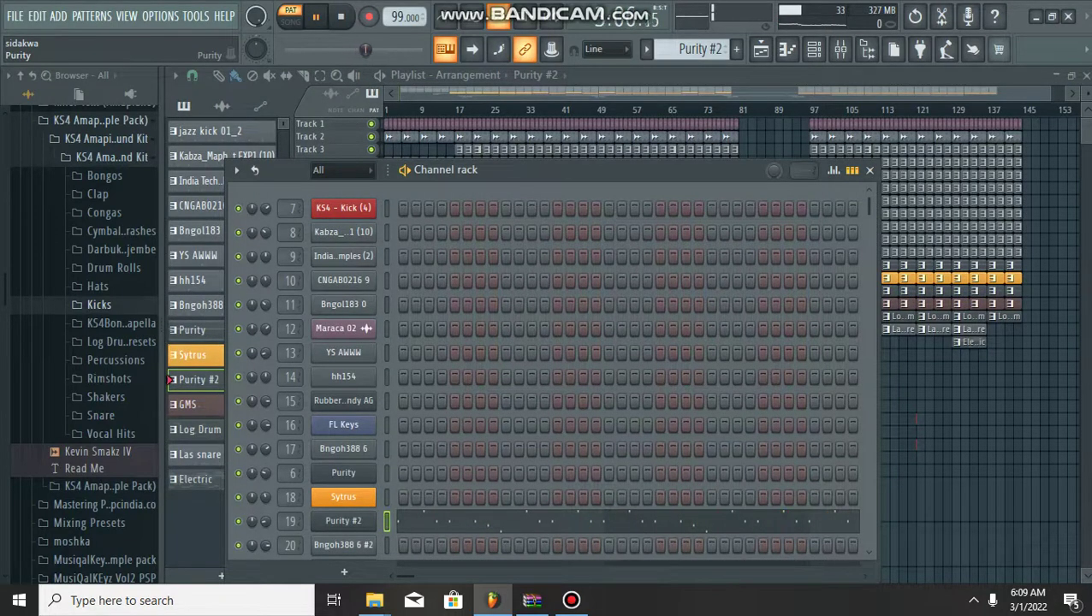
key("F6")
- Play the GMS pattern and examine its repeated notes in the piano roll
left_click(188, 404)
left_click(814, 49)
scroll(583, 367, "down", 5)
left_click(543, 305)
scroll(524, 305, "up", 3)
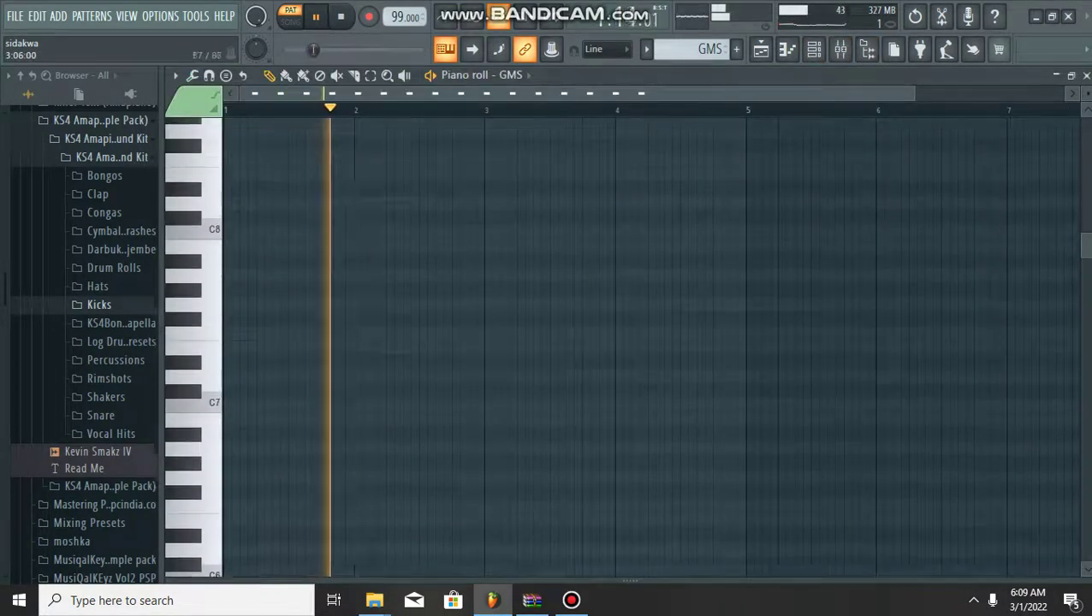
scroll(523, 305, "down", 4)
scroll(625, 343, "down", 5)
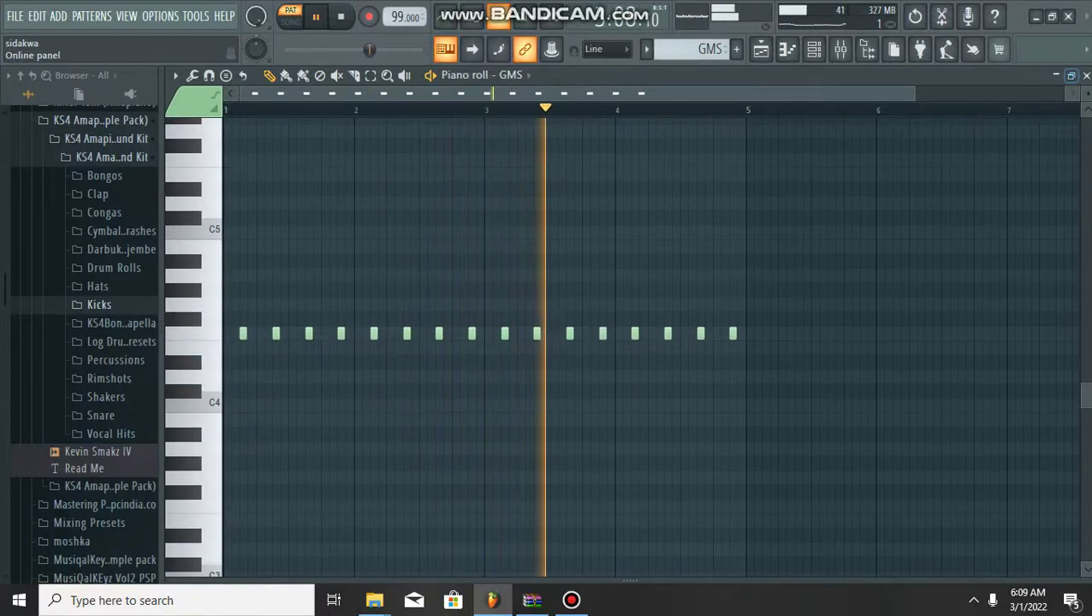
left_click(1085, 75)
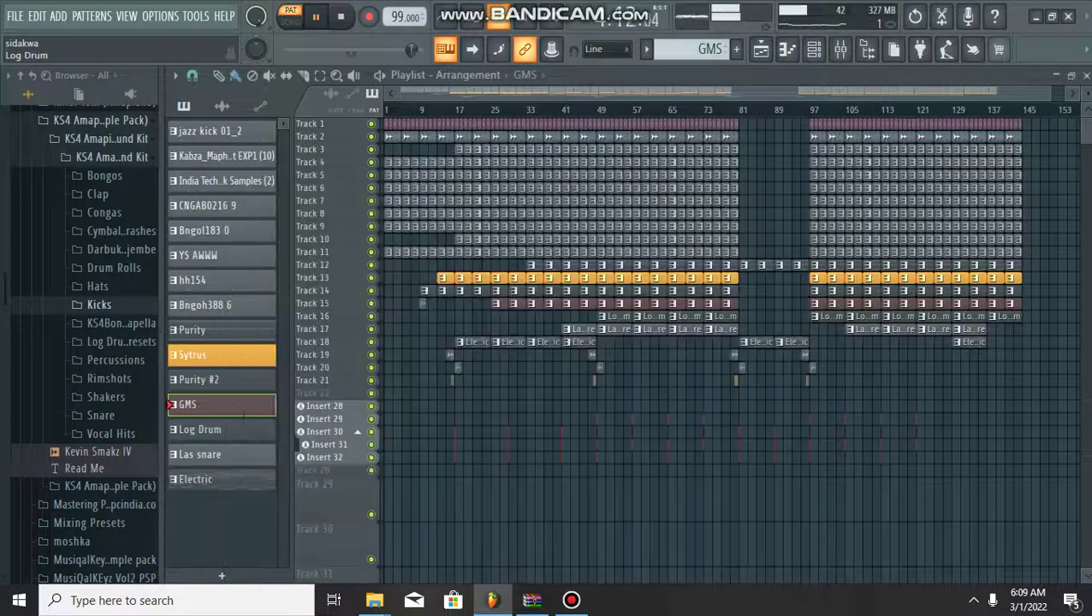
key("F6")
- Select the Log Drum pattern and open its Log Drum channel in the piano roll
left_click(171, 430)
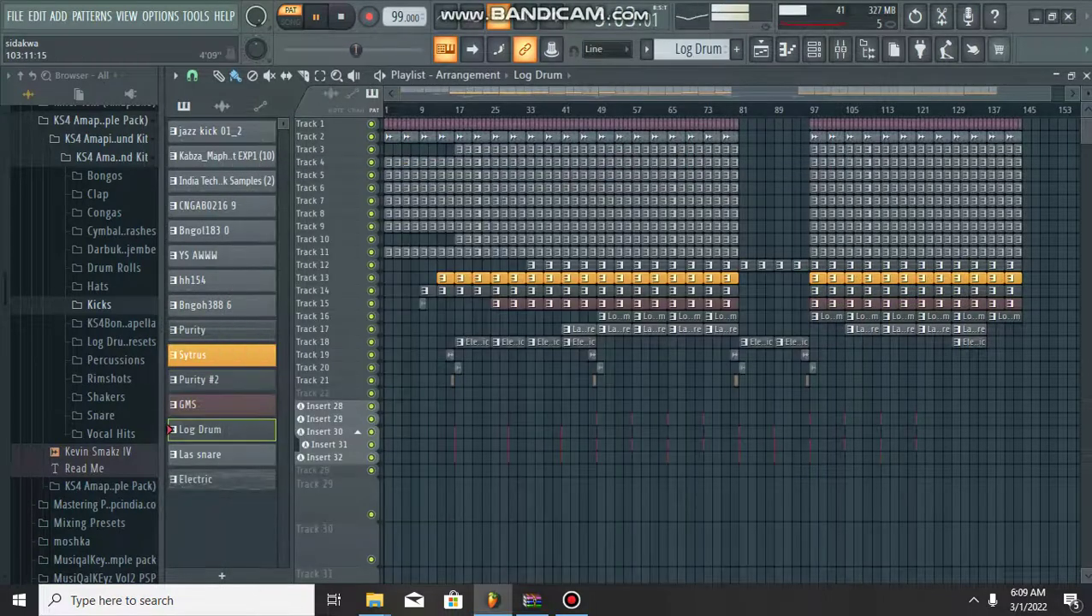
left_click(814, 49)
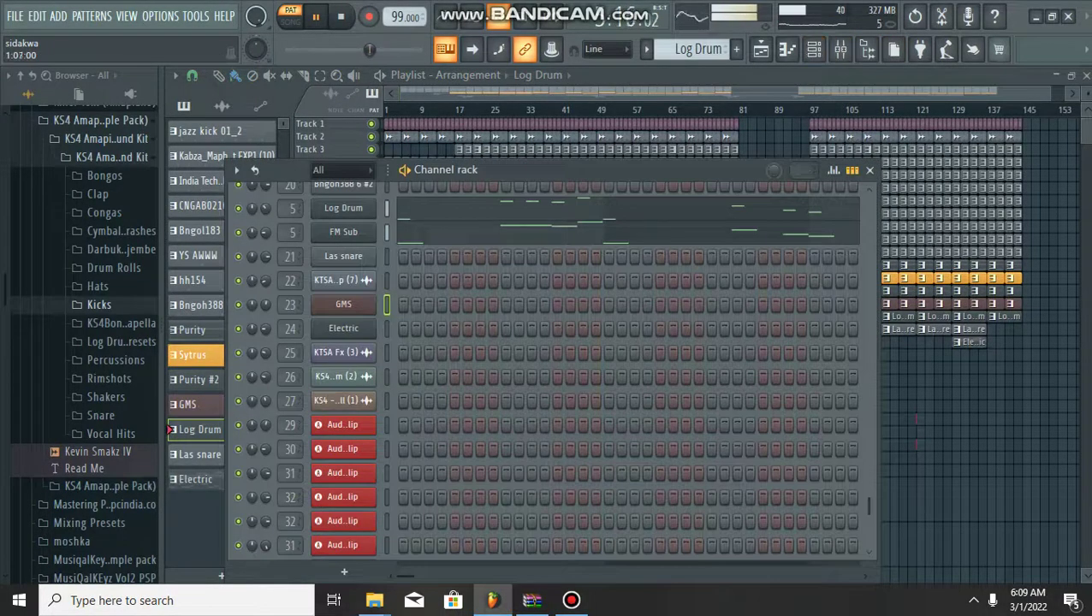
scroll(628, 371, "up", 3)
key("F7")
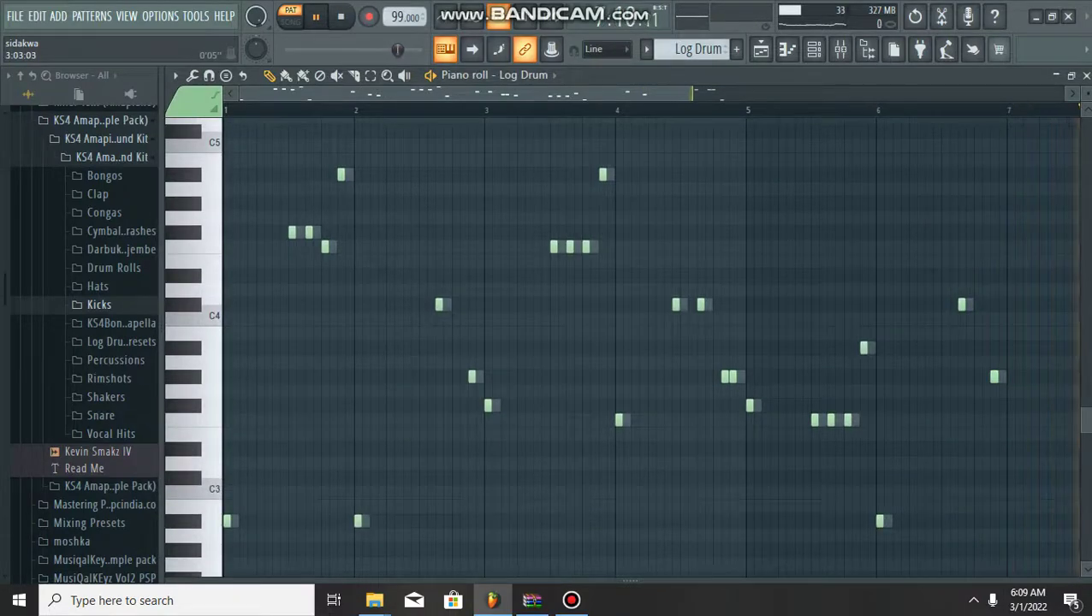
- Examine the Log Drum bassline across its full length and read the individual note names up close
left_click_drag(688, 93, 830, 93)
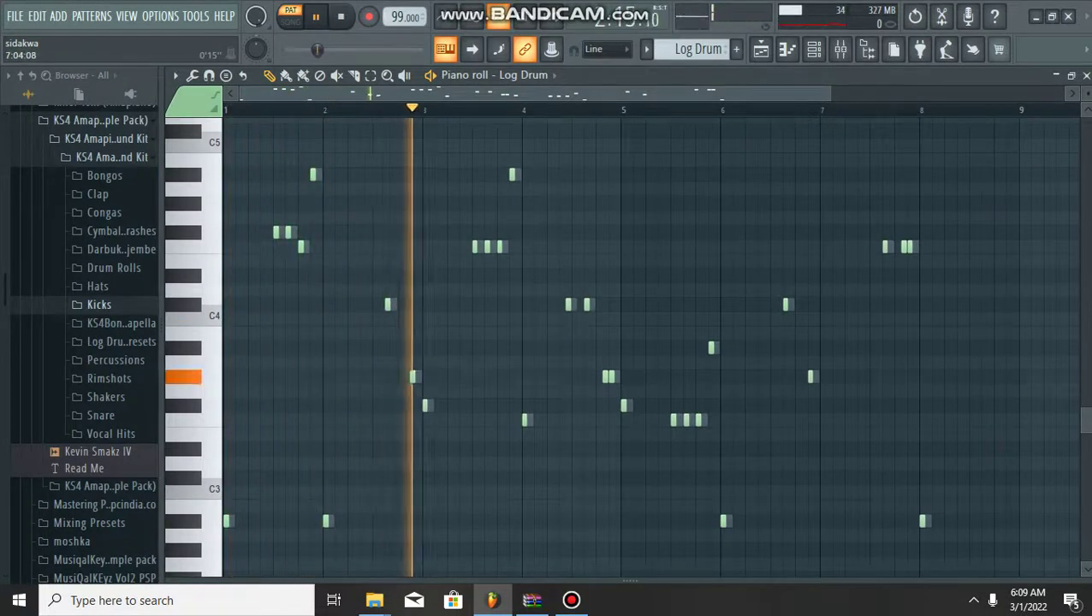
left_click_drag(829, 93, 469, 94)
scroll(431, 261, "up", 3)
scroll(431, 261, "down", 5)
scroll(431, 261, "up", 4)
scroll(431, 261, "down", 4)
scroll(431, 261, "up", 2)
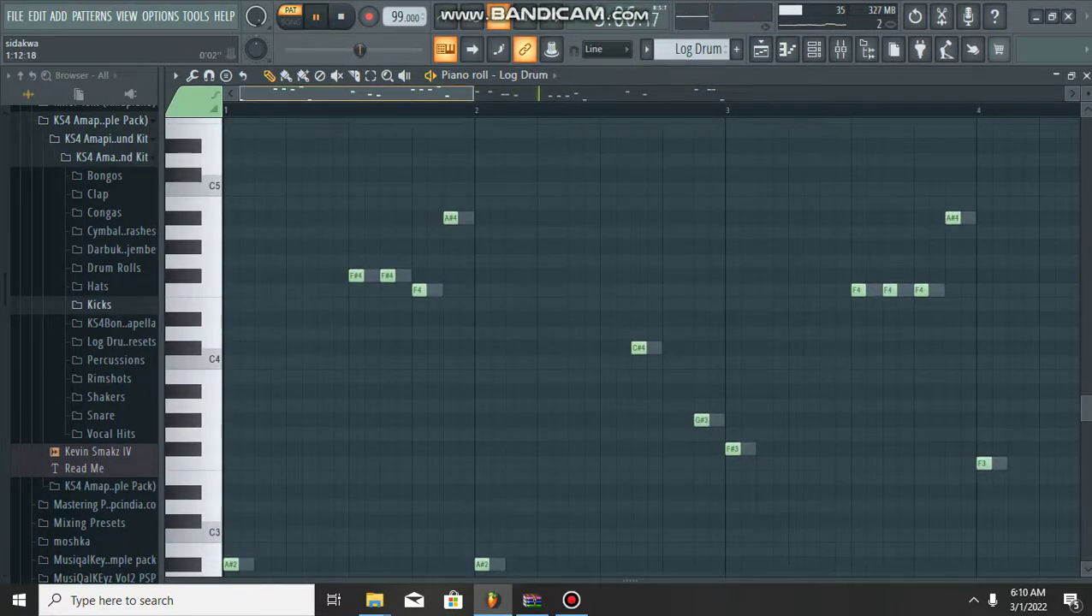
scroll(625, 343, "down", 2)
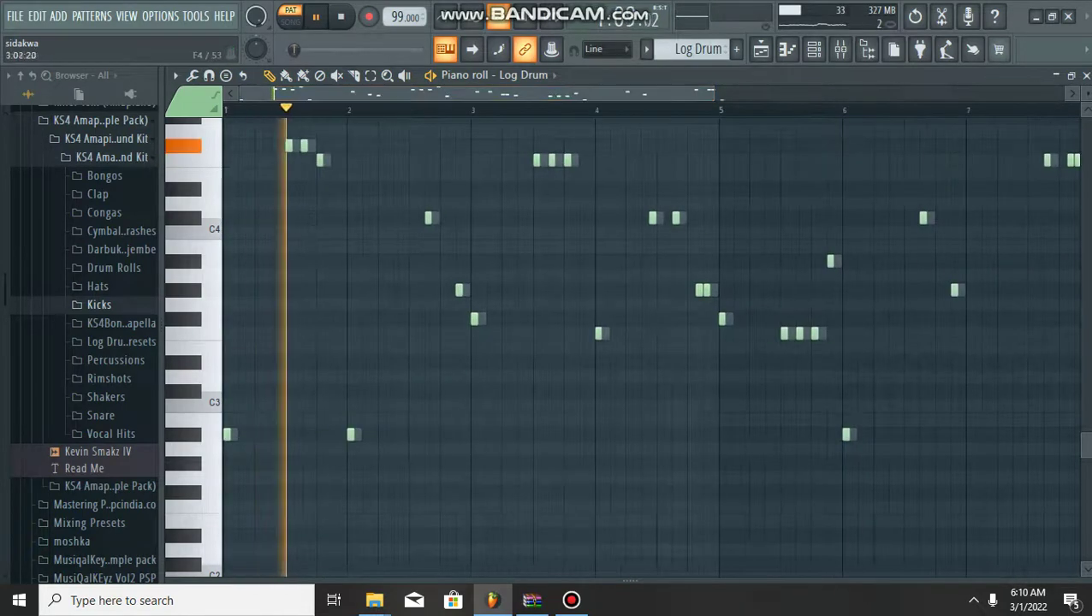
- Open the FM Sub channel of the Log Drum pattern in the piano roll and examine its notes
key("F6")
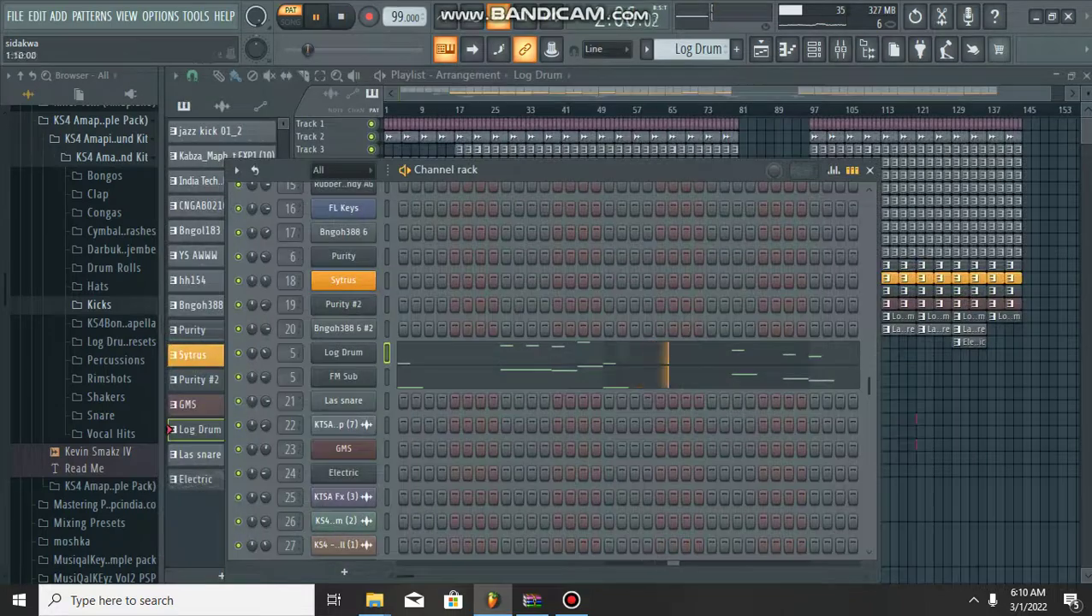
left_click(428, 375)
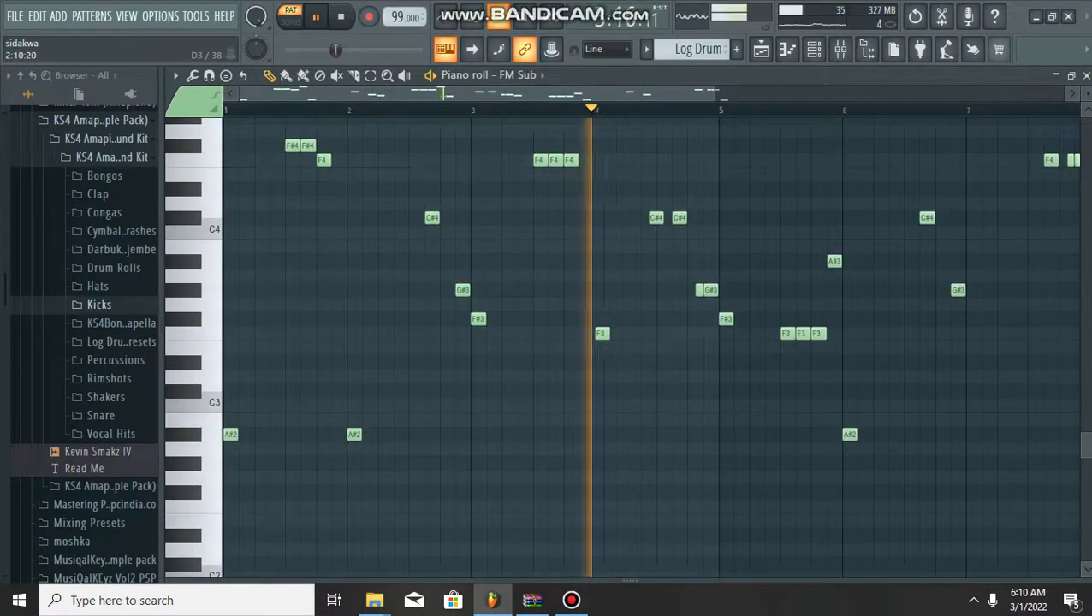
scroll(625, 343, "up", 2)
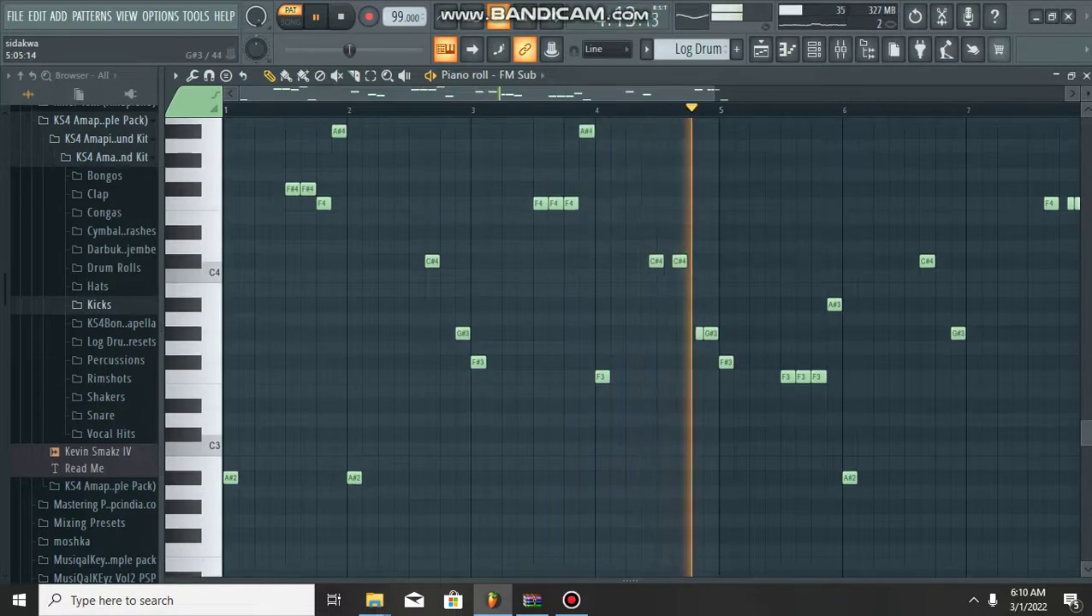
- Examine the FM Sub notes through bar 8 and close the piano roll
scroll(625, 343, "up", 2)
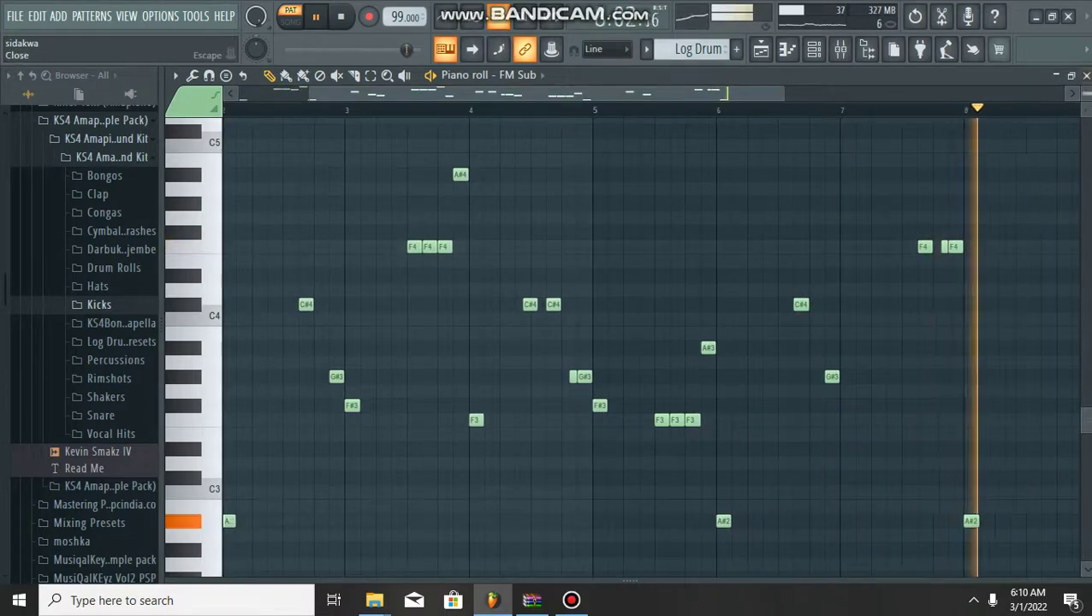
key("Escape")
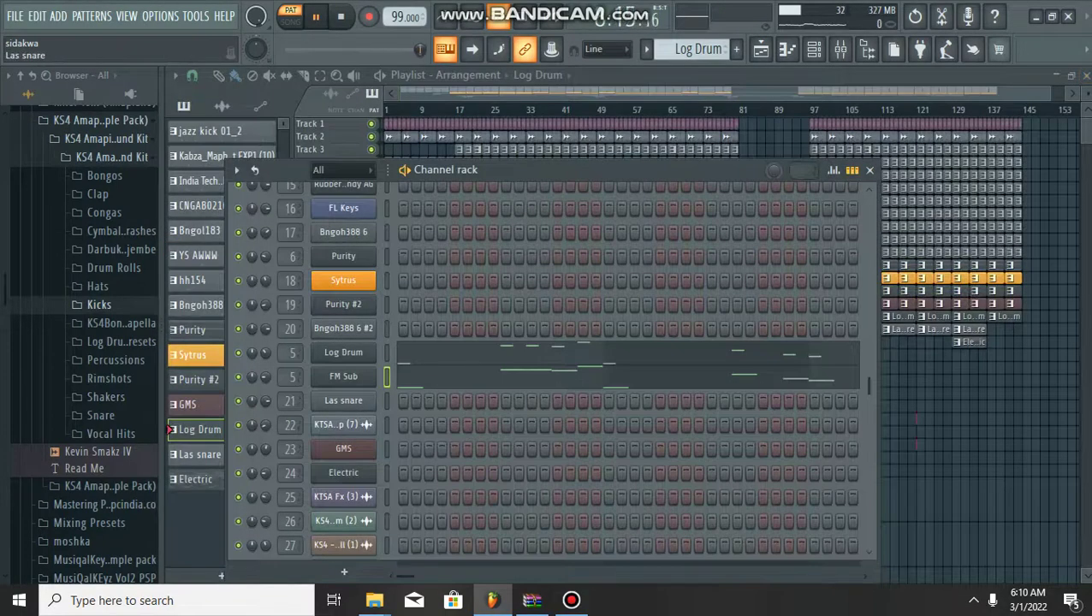
- Select the Las snare pattern, examine its notes across the full length in the piano roll and close it
left_click(171, 455)
left_click(814, 49)
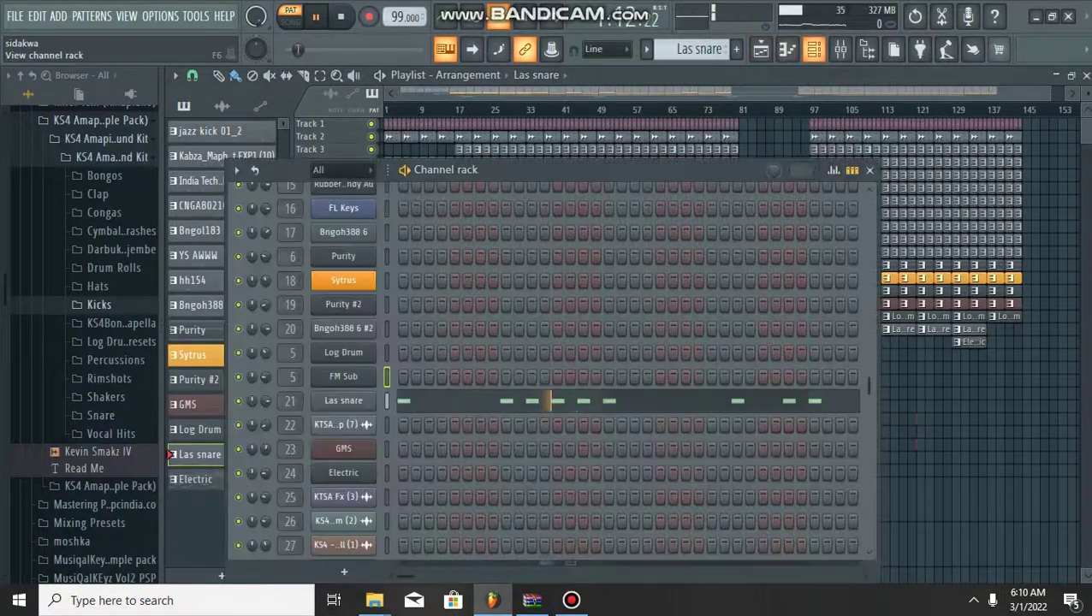
left_click(643, 401)
scroll(536, 342, "up", 2)
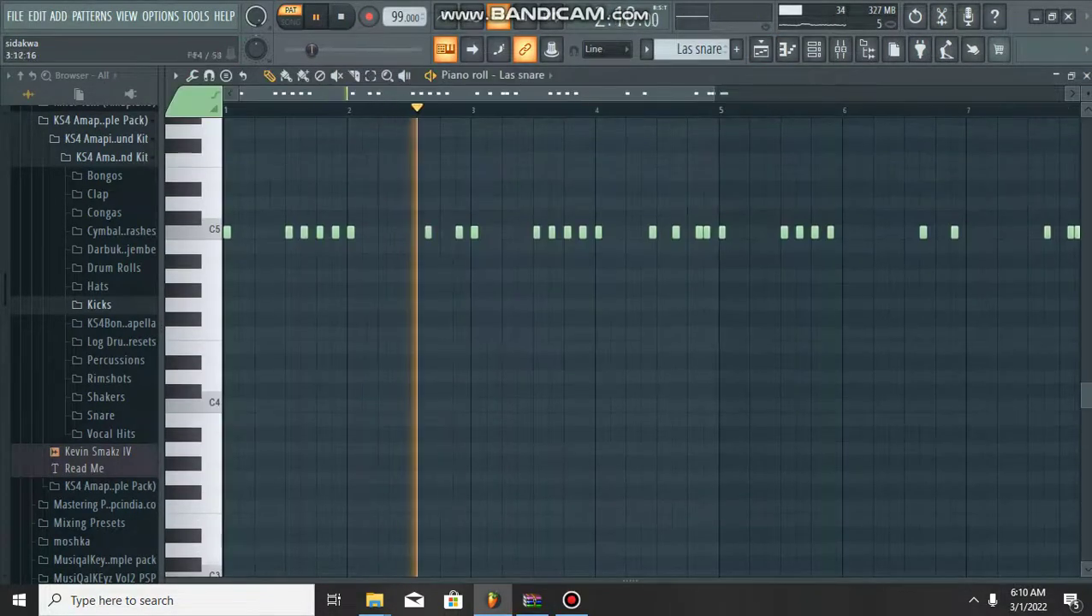
scroll(536, 342, "down", 2)
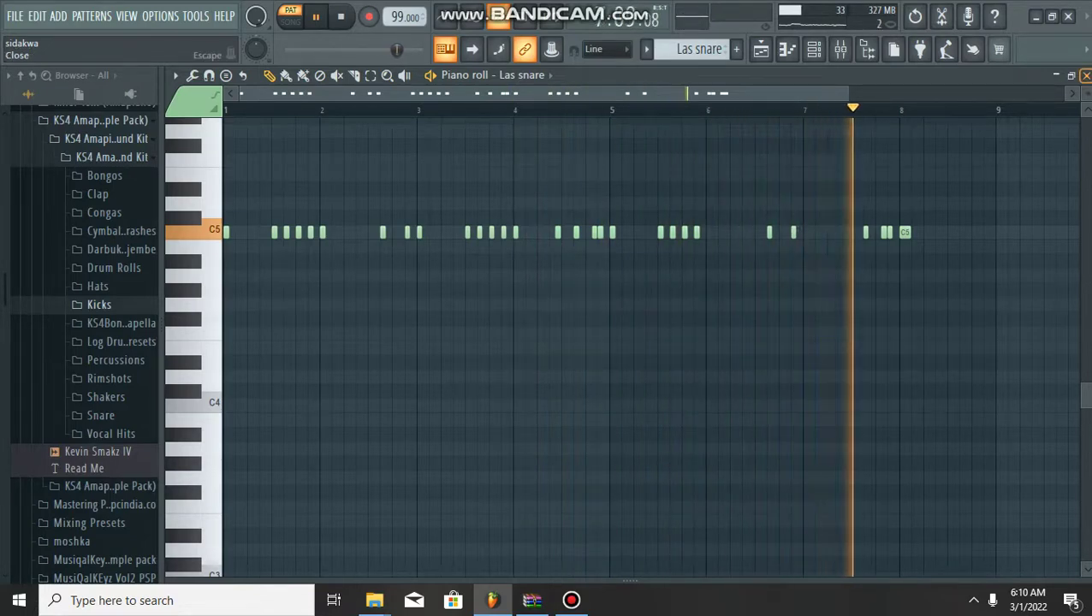
left_click(1084, 75)
- Select the Electric pattern and open its Electric channel in the piano roll, showing the full pattern length
left_click(171, 480)
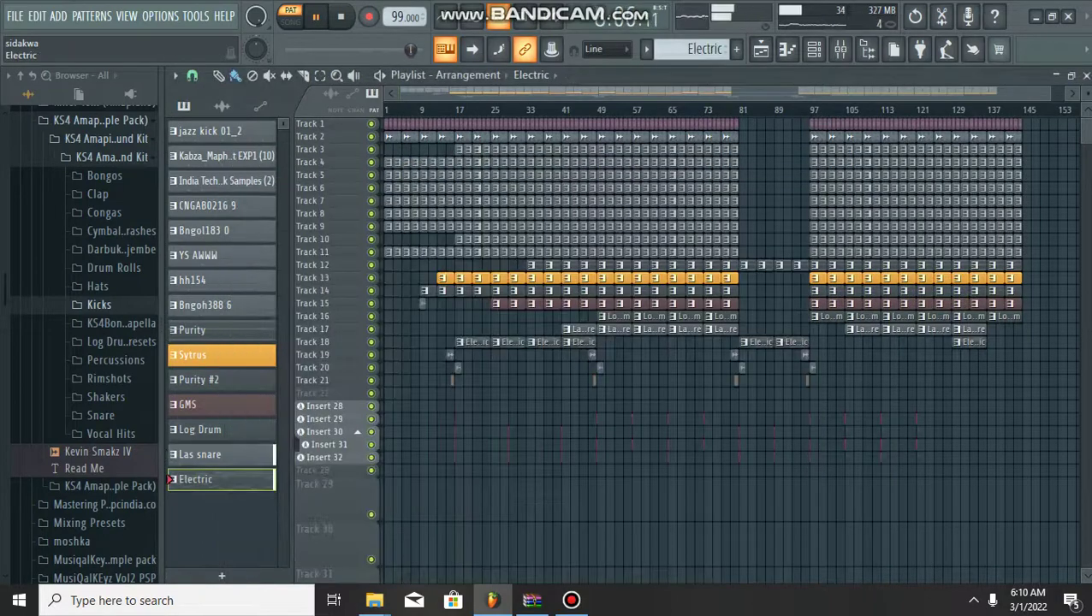
key("F6")
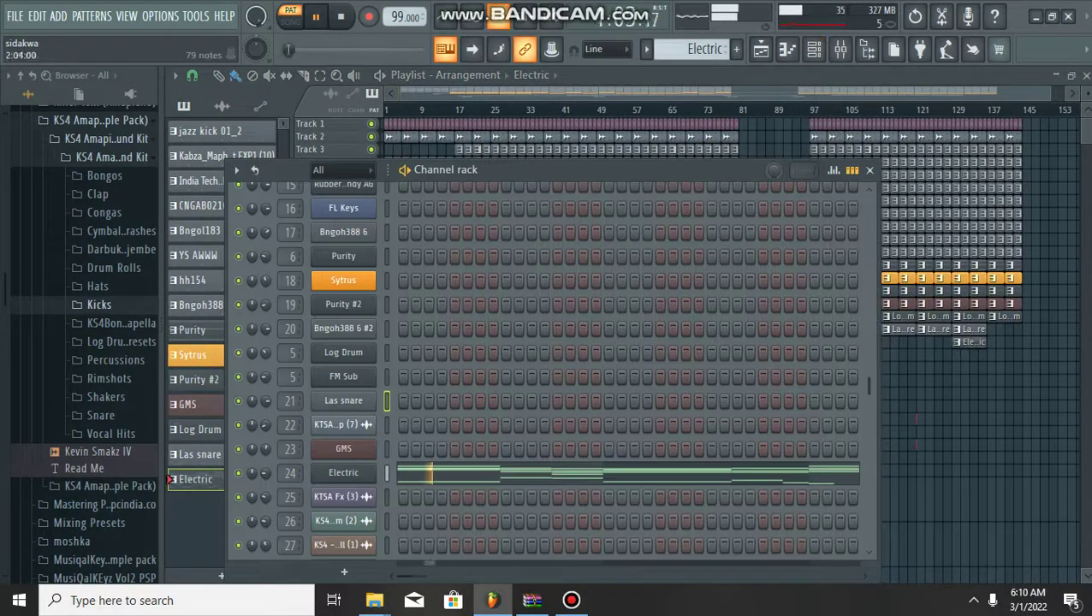
key("F7")
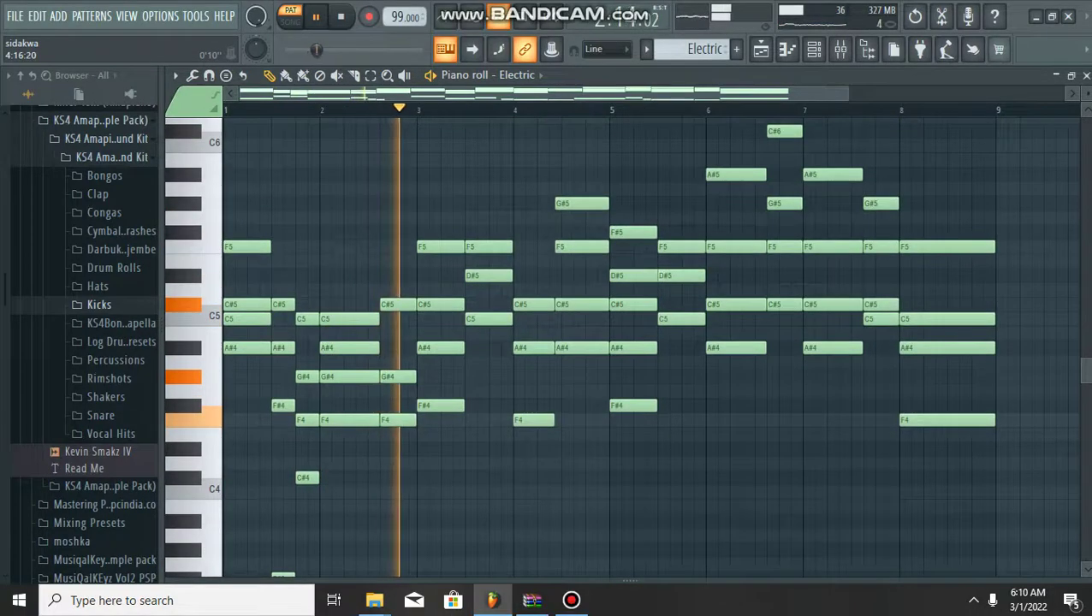
left_click_drag(846, 94, 1062, 93)
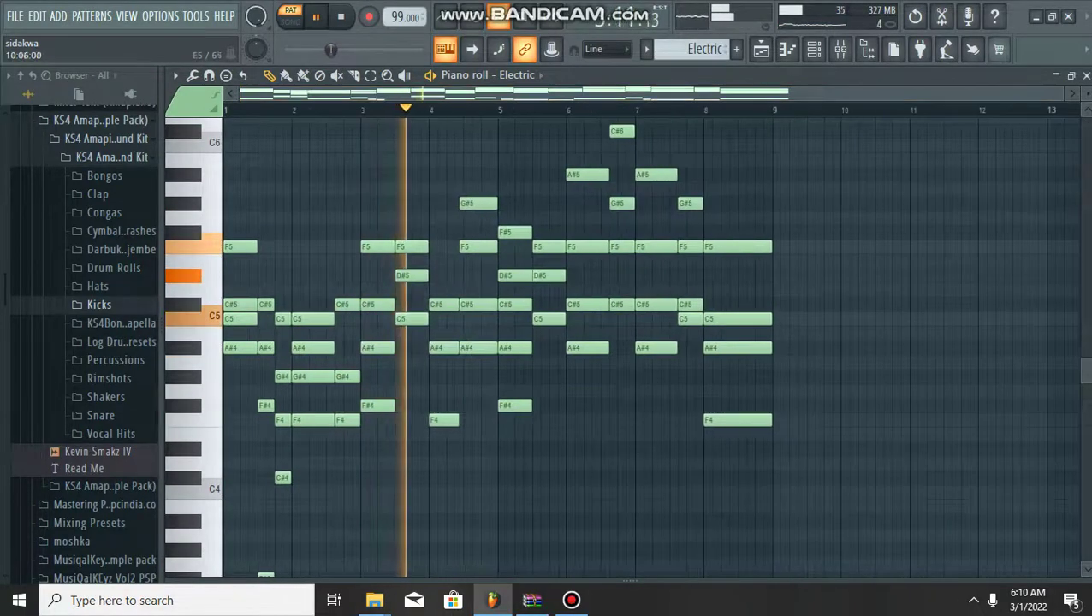
- Examine the Electric pattern's upper chord notes and low bass notes across all its bars during playback
scroll(820, 261, "down", 4)
scroll(819, 261, "down", 5)
scroll(819, 261, "up", 7)
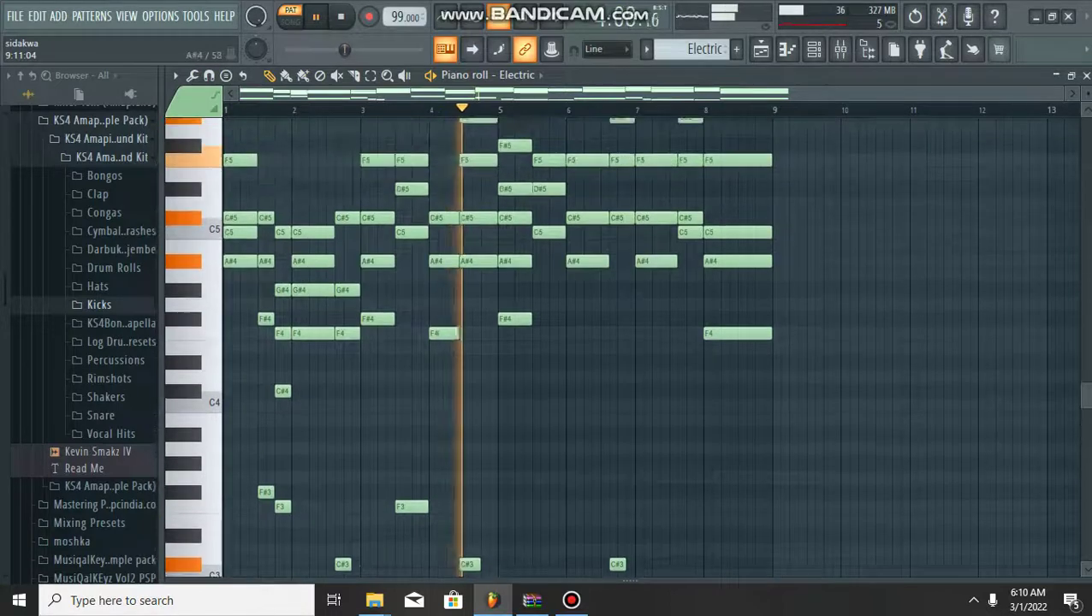
scroll(608, 342, "up", 3)
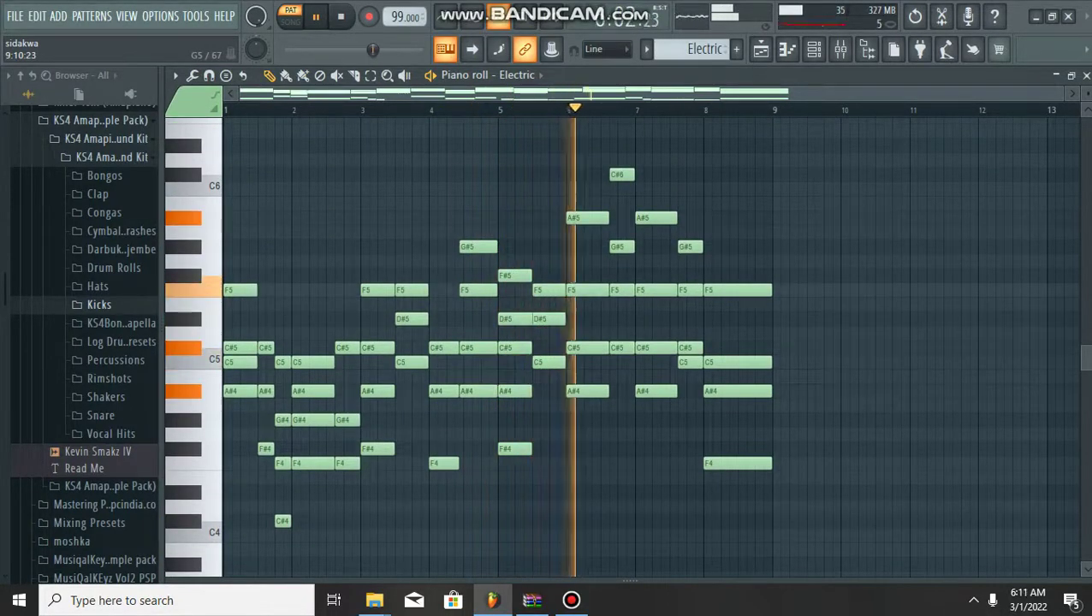
scroll(607, 342, "down", 2)
scroll(608, 343, "down", 1)
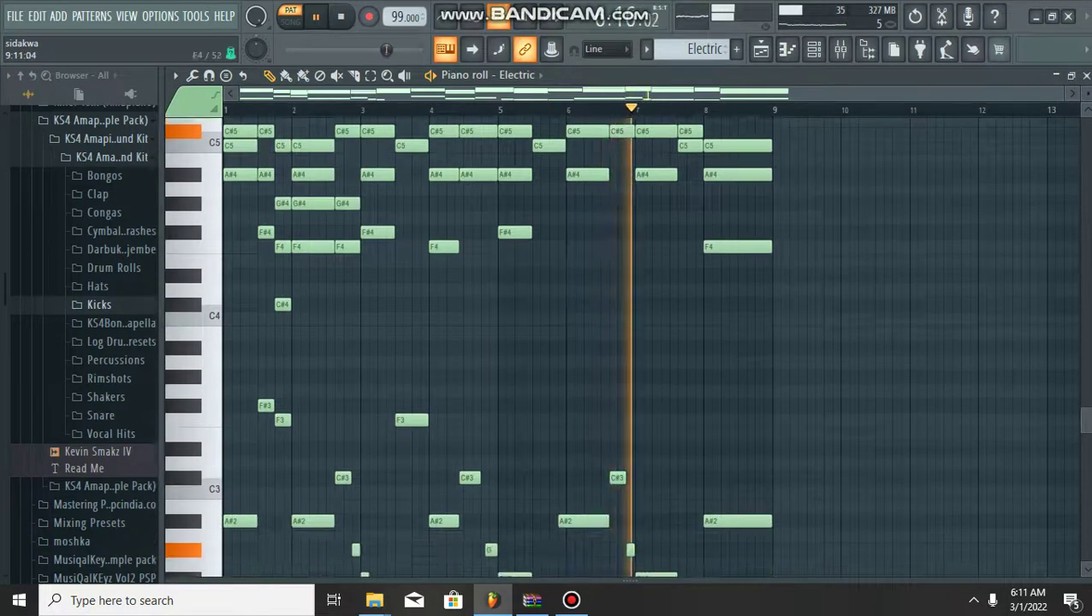
scroll(608, 342, "down", 5)
scroll(607, 342, "up", 5)
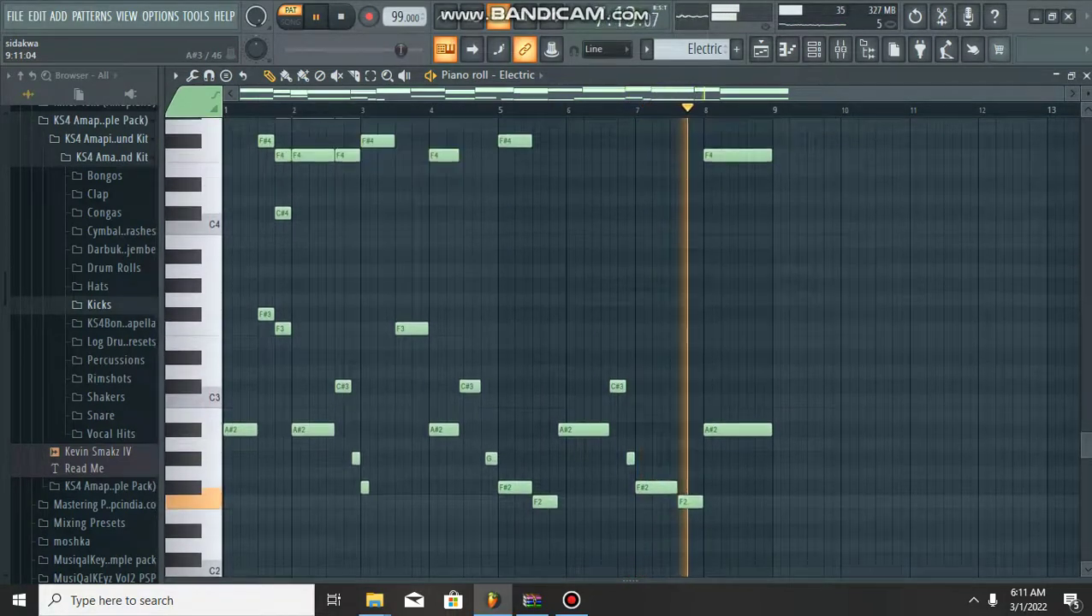
scroll(650, 347, "up", 3)
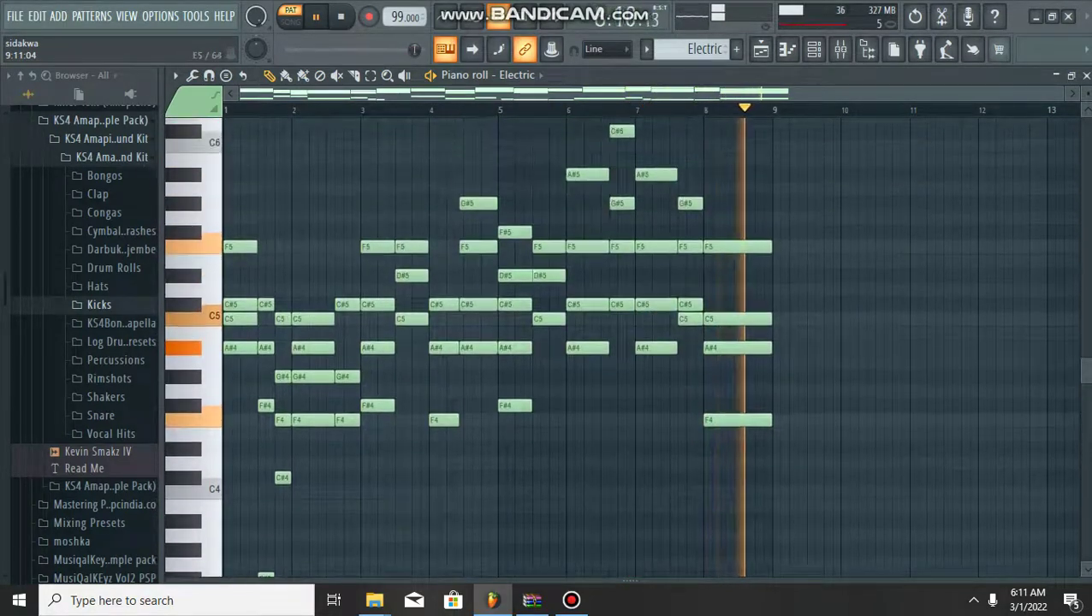
scroll(651, 347, "down", 4)
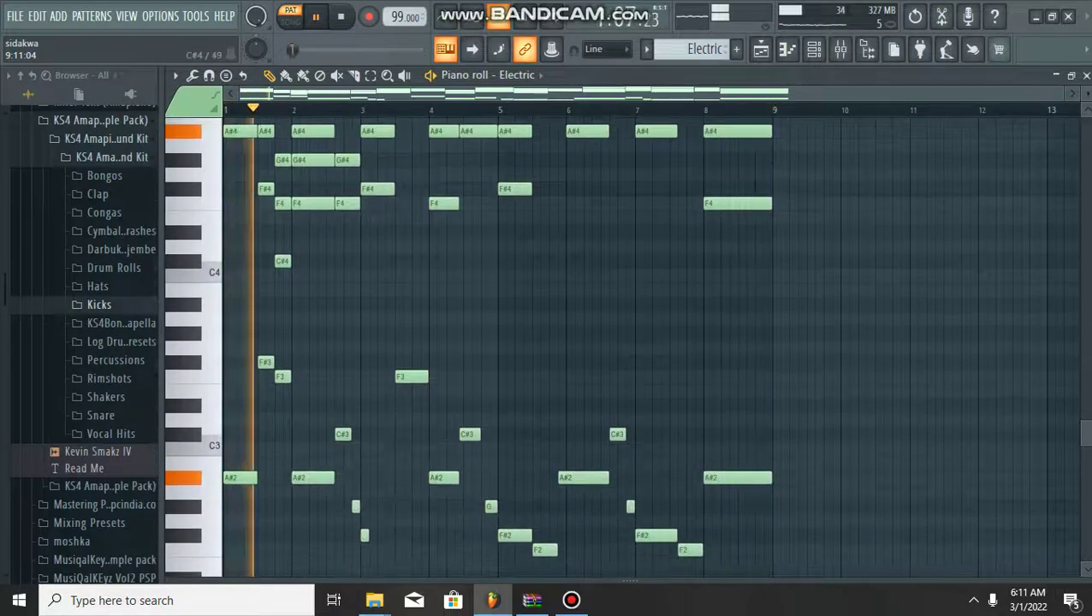
scroll(608, 342, "up", 2)
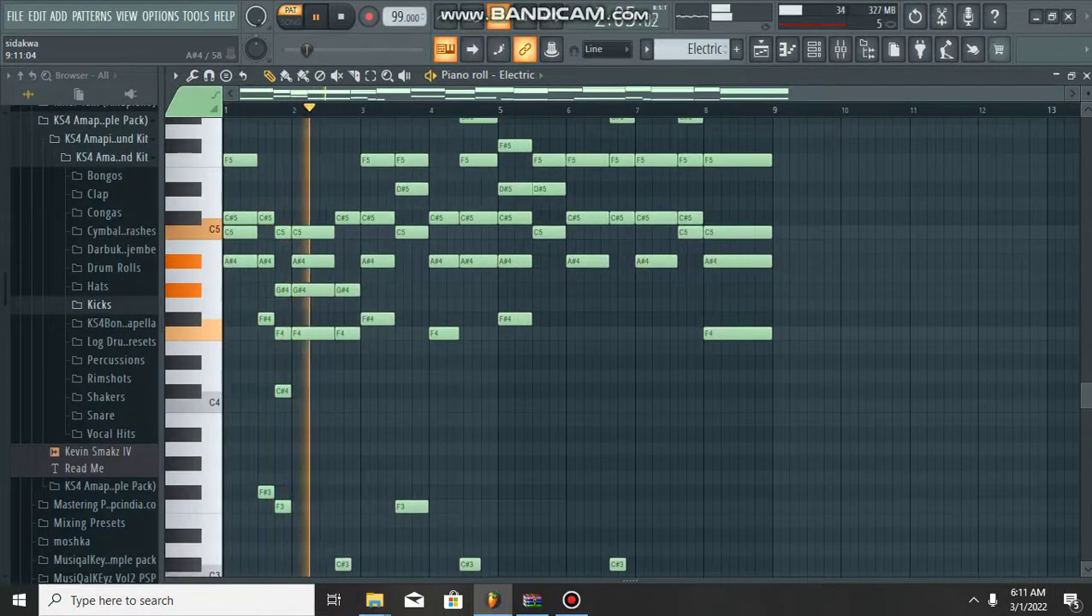
scroll(608, 343, "up", 2)
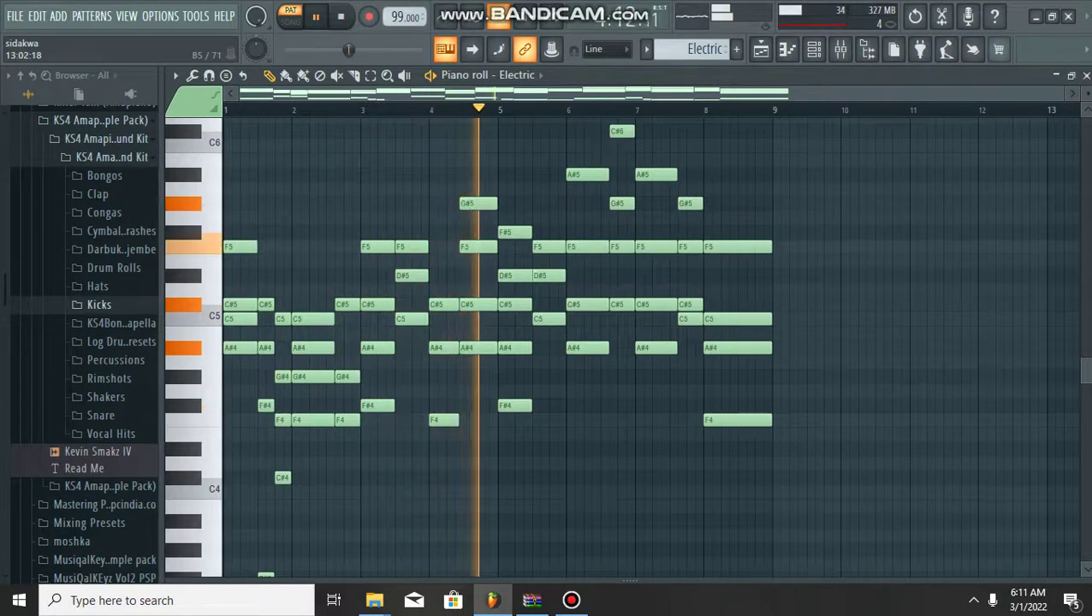
- Close the Electric piano roll and the channel rack to return to the playlist arrangement
left_click(1086, 76)
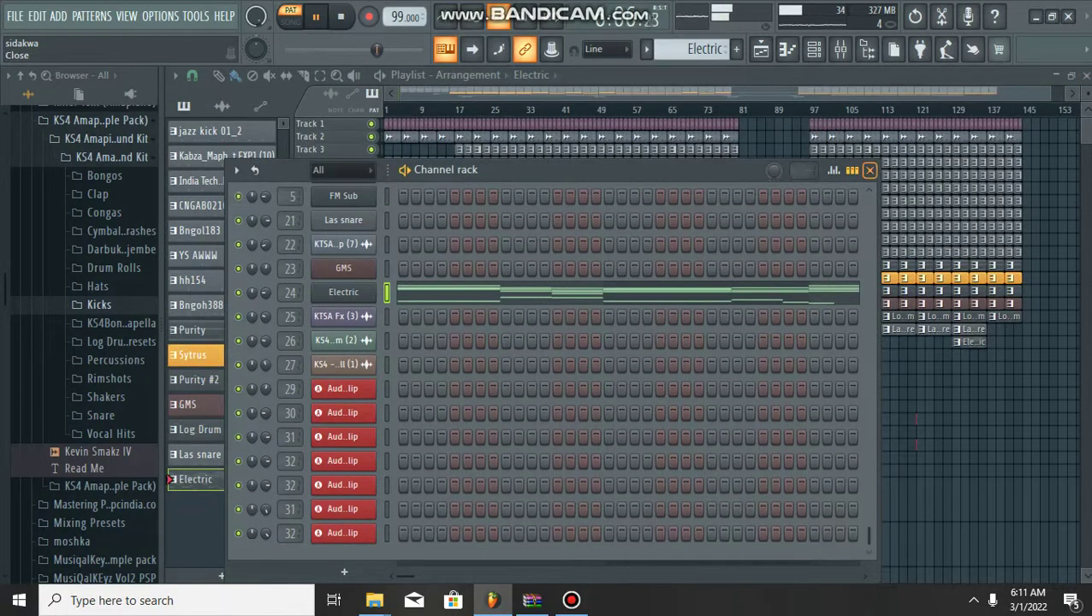
left_click(869, 170)
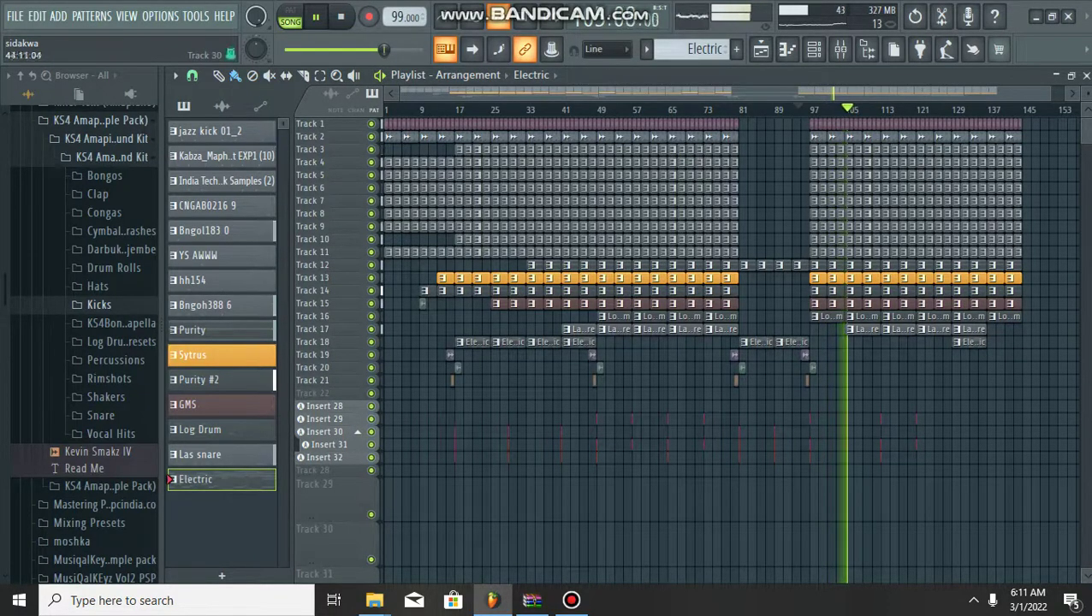
left_click(571, 600)
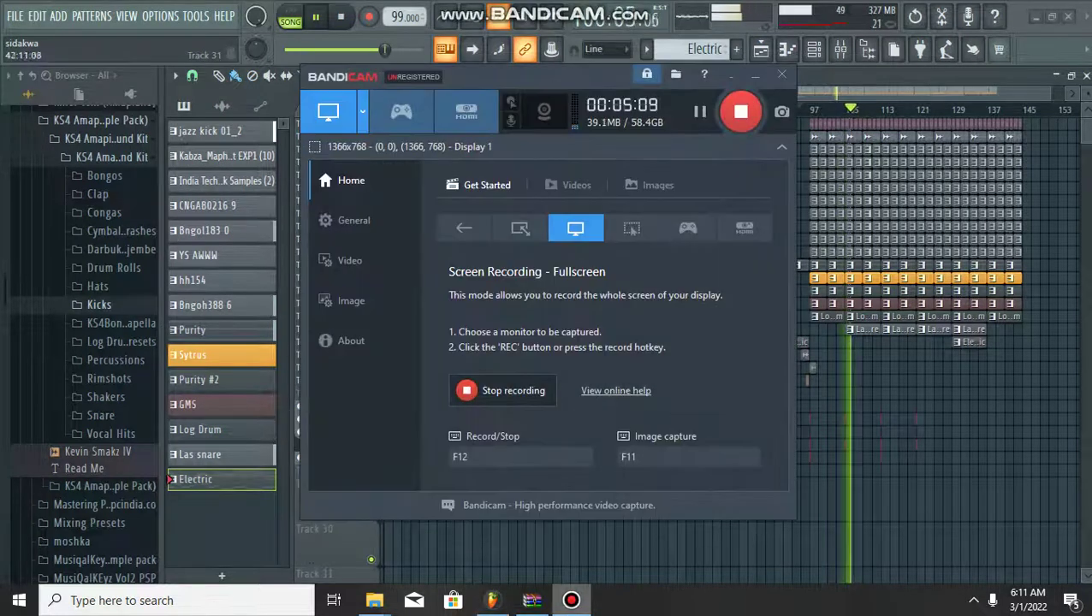
left_click(571, 600)
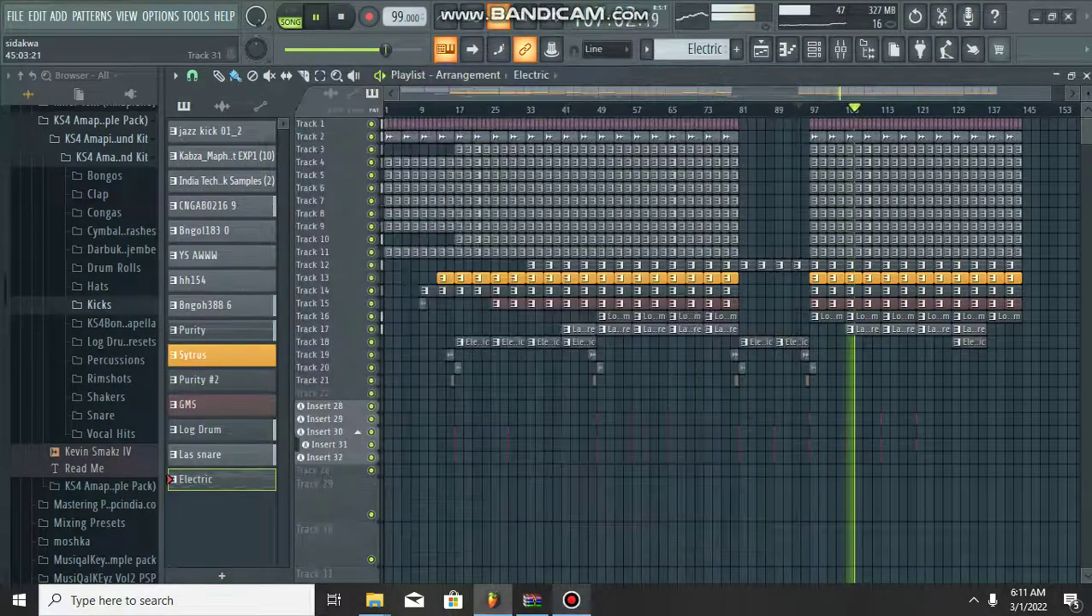